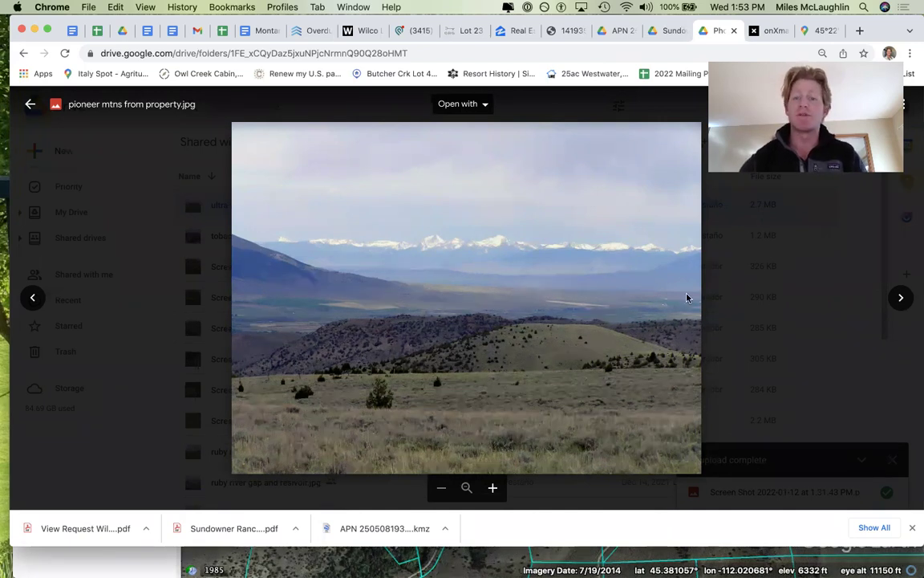
# Step: View the Photos folder images from ultra wide montana property.jpg through the mountain view and aerial parcel screenshots to the annotated access map
pyautogui.click(772, 297)
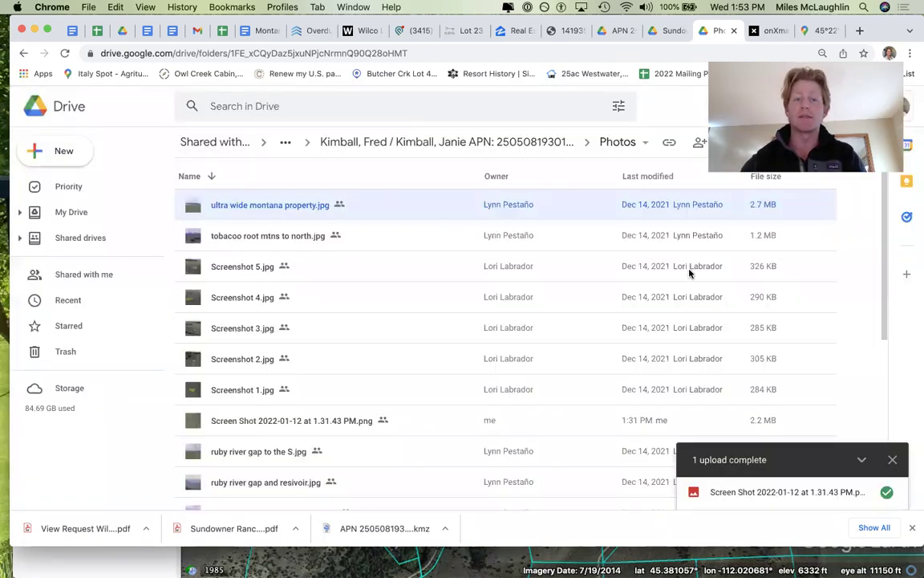
pyautogui.doubleClick(392, 206)
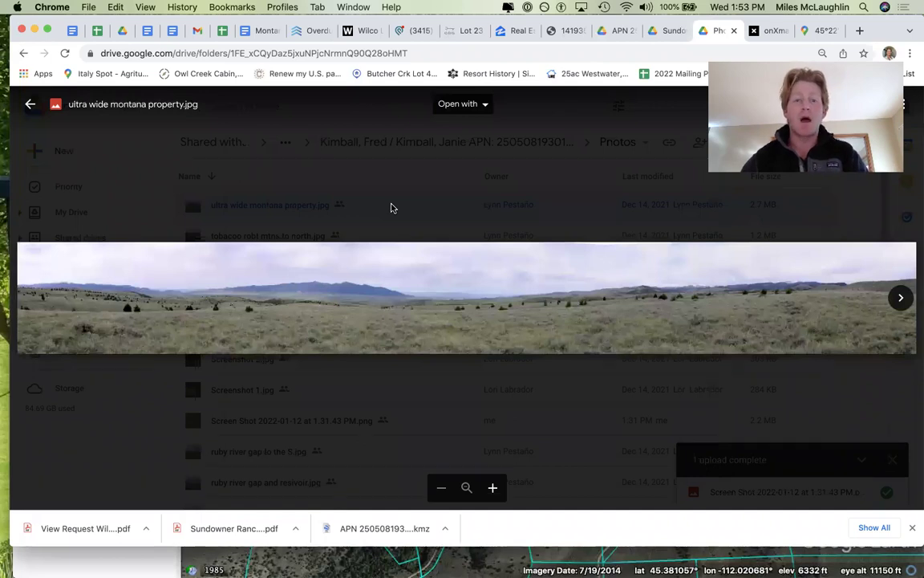
pyautogui.press('Right')
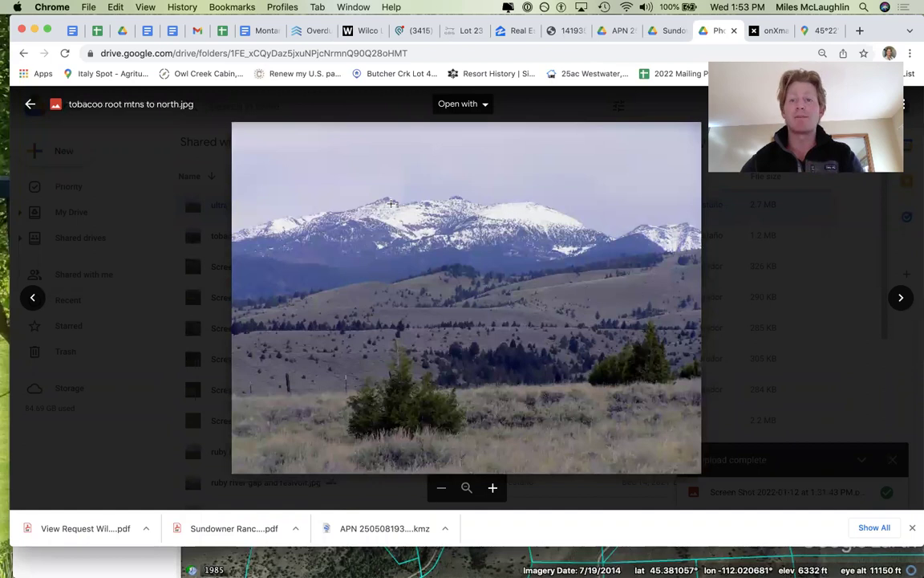
pyautogui.press('Right')
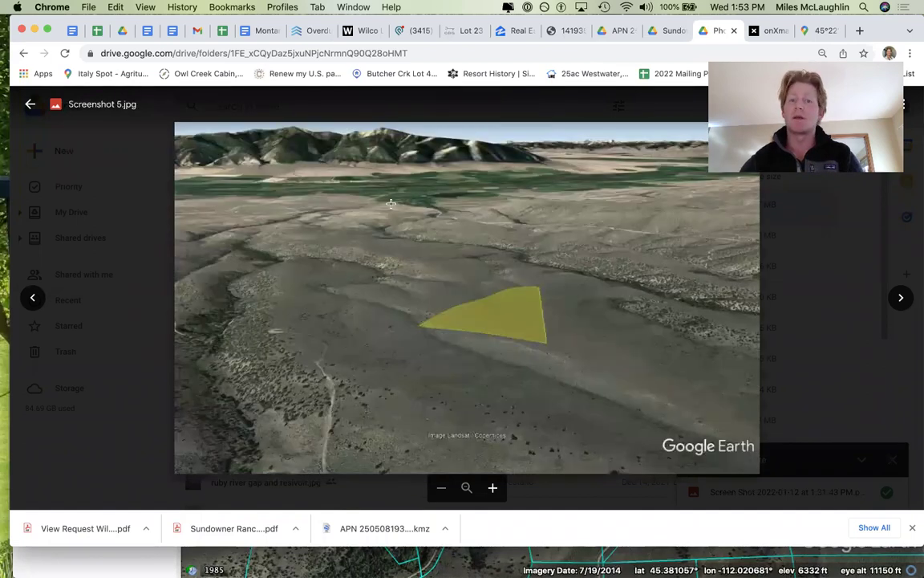
pyautogui.press('Left')
pyautogui.press('Right')
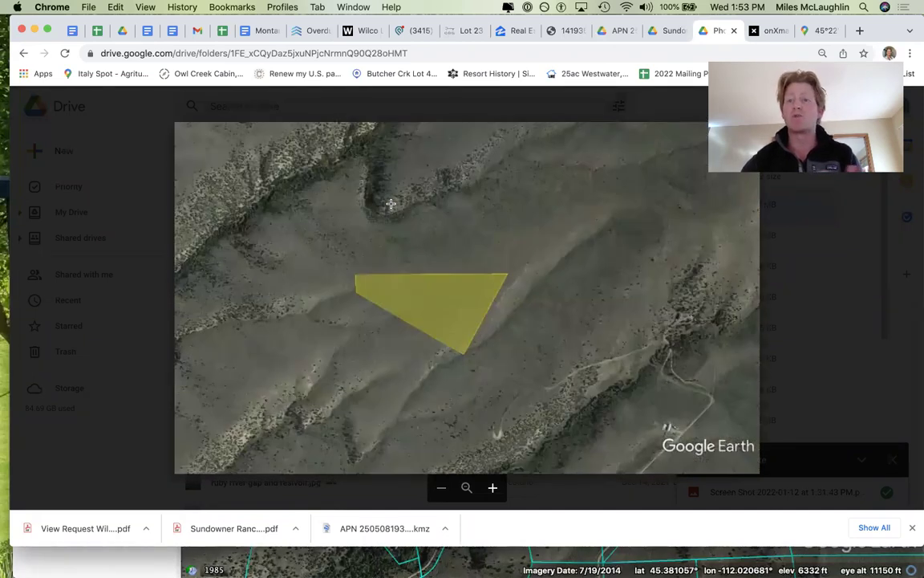
pyautogui.press('Right')
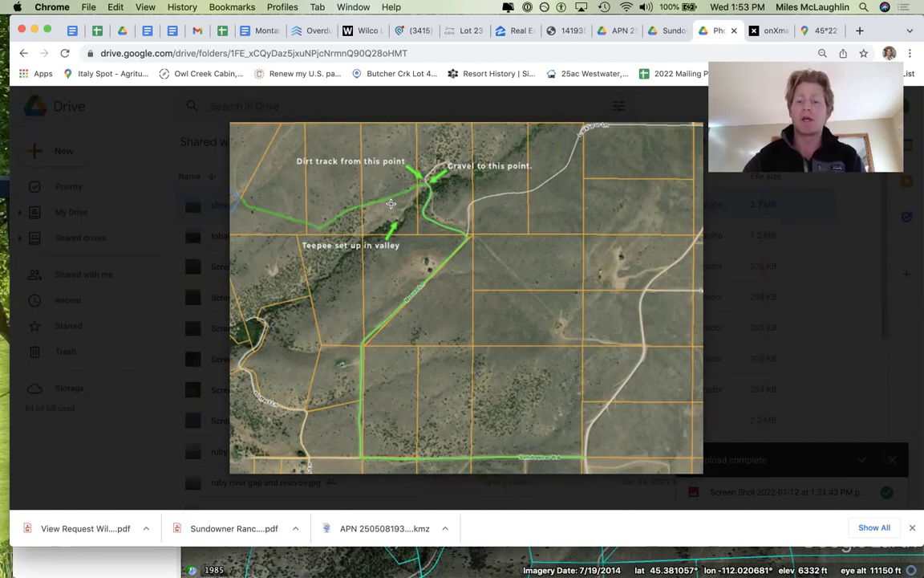
# Step: Browse the remaining landscape photos up to the aerial map of the parcel and nearby Bureau of Land Management land
pyautogui.press('Right')
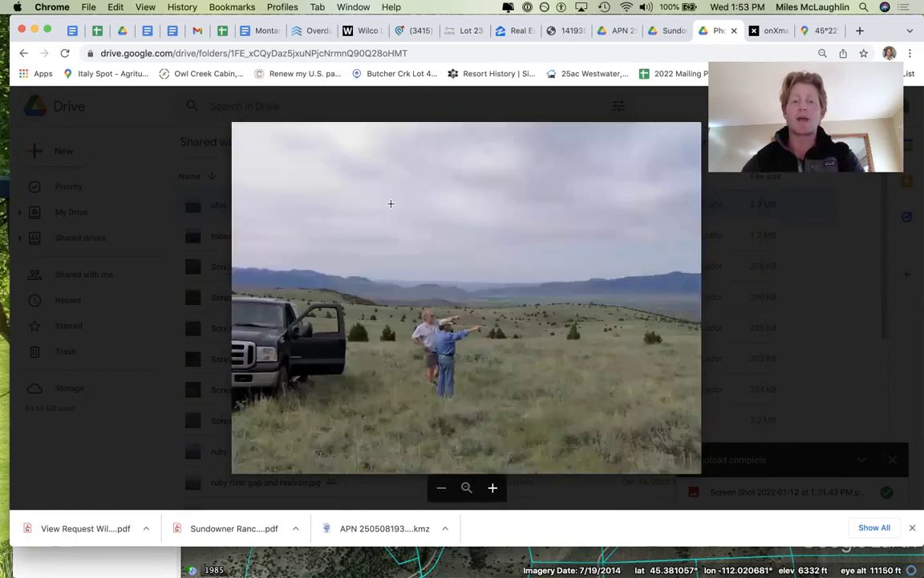
pyautogui.press('Right')
pyautogui.press('Right')
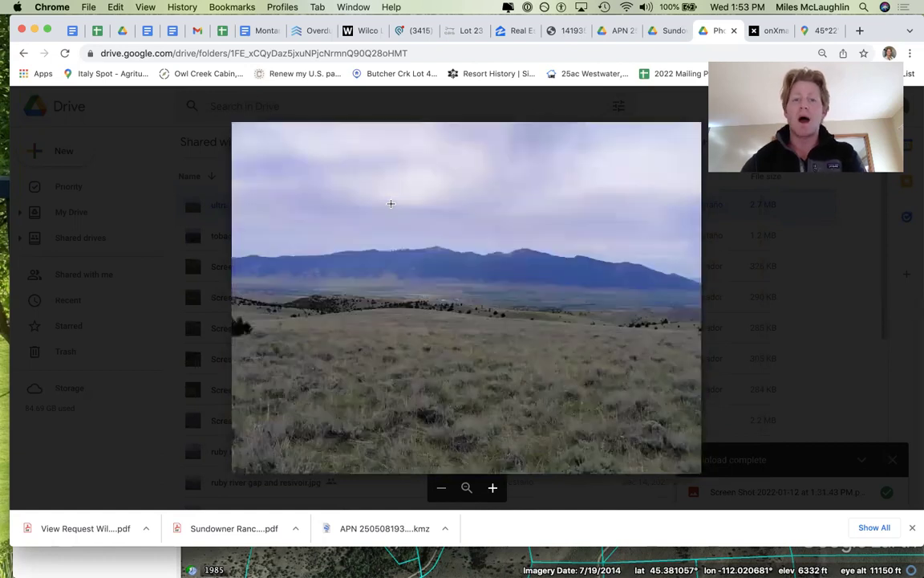
pyautogui.press('Right')
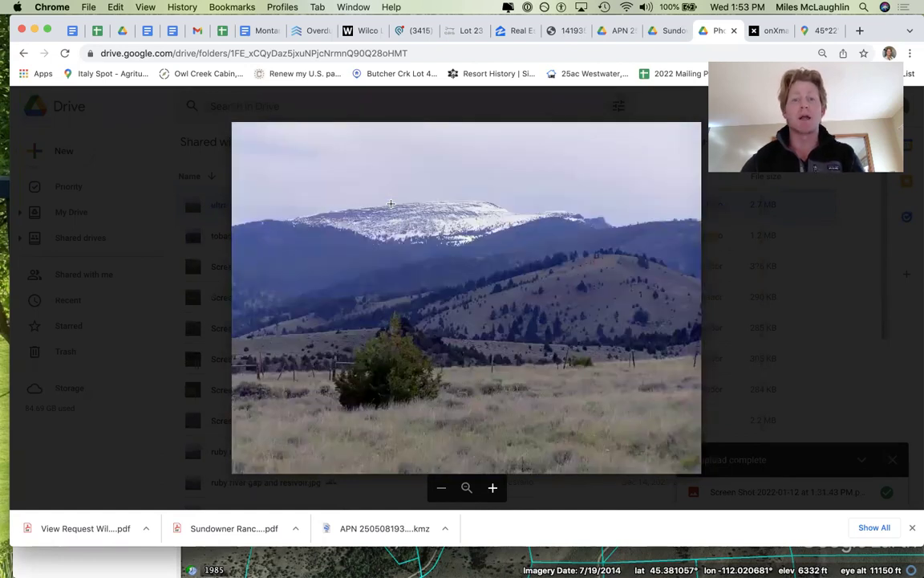
pyautogui.press('Right')
pyautogui.press('Right')
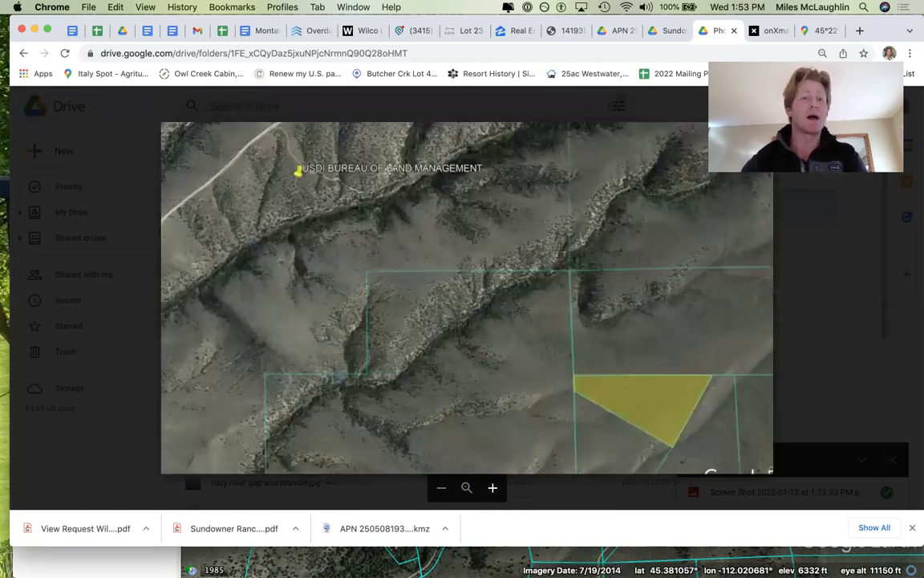
# Step: Review the lot dimension images showing the ruler measurements along each side of the yellow parcel
pyautogui.press('Right')
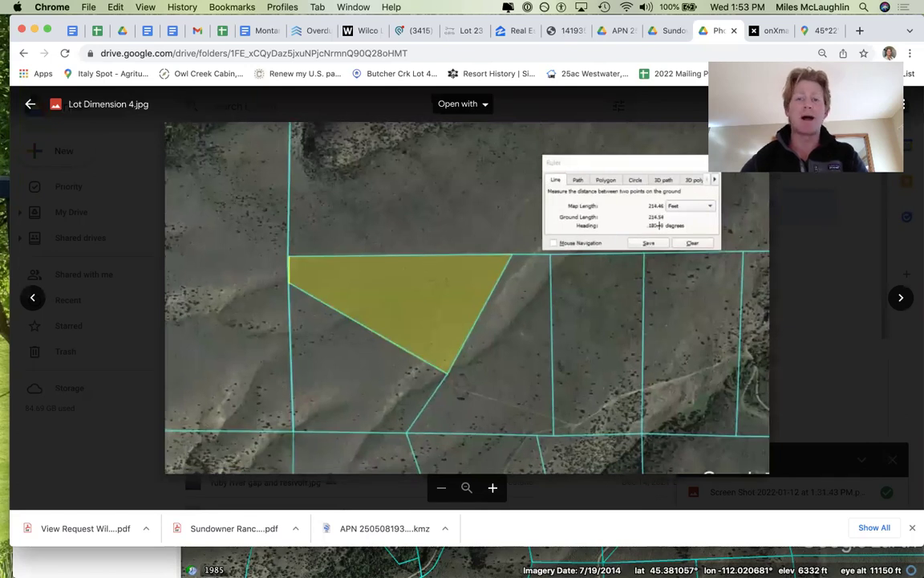
pyautogui.press('Right')
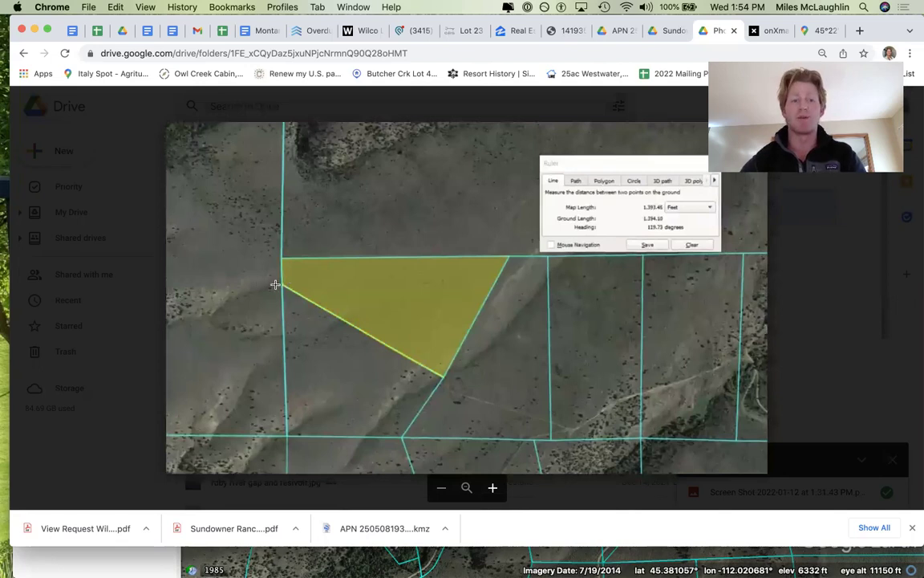
pyautogui.press('Right')
pyautogui.press('Right')
pyautogui.press('Right')
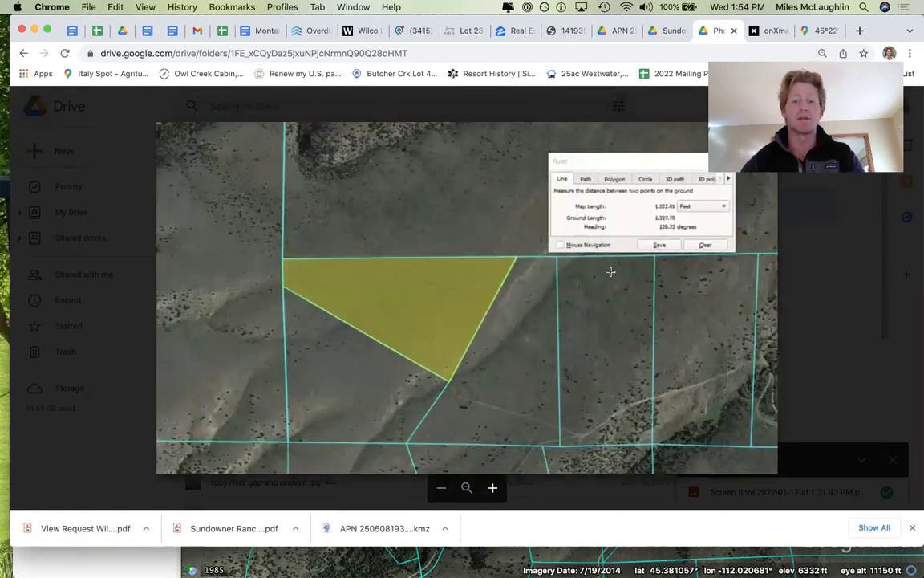
pyautogui.press('Right')
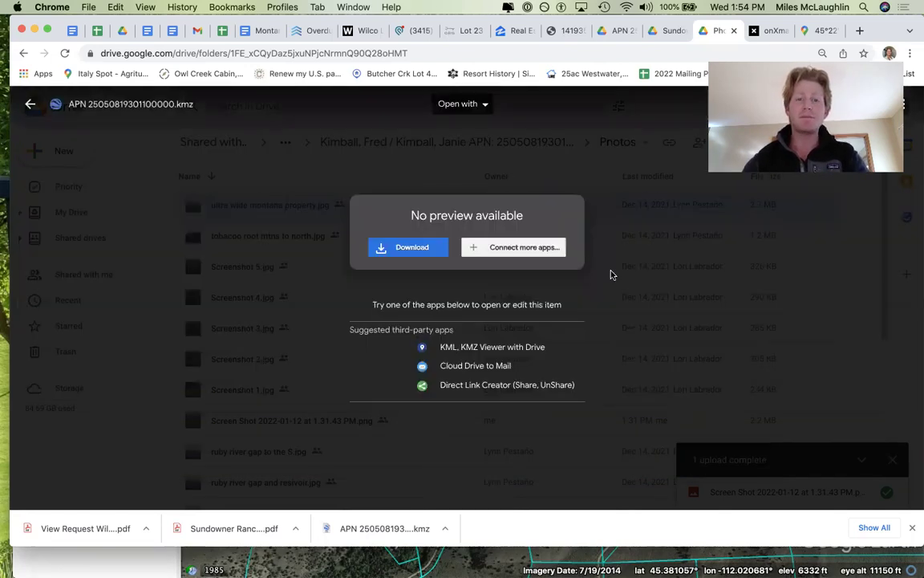
# Step: Switch to Google Maps and examine where the property pin lies relative to Sheridan, Virginia City, Big Sky, Bozeman and Butte
pyautogui.click(818, 31)
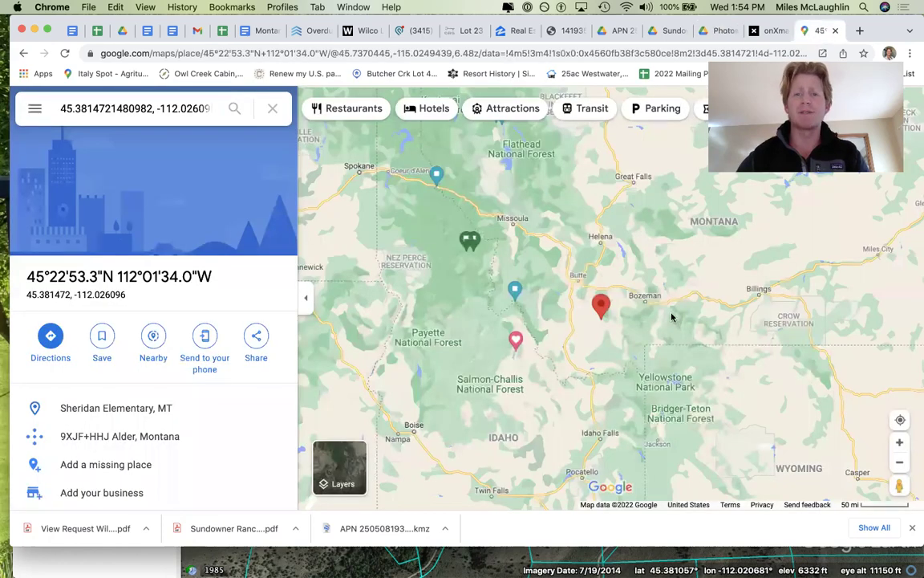
pyautogui.scroll(-3, 676, 321)
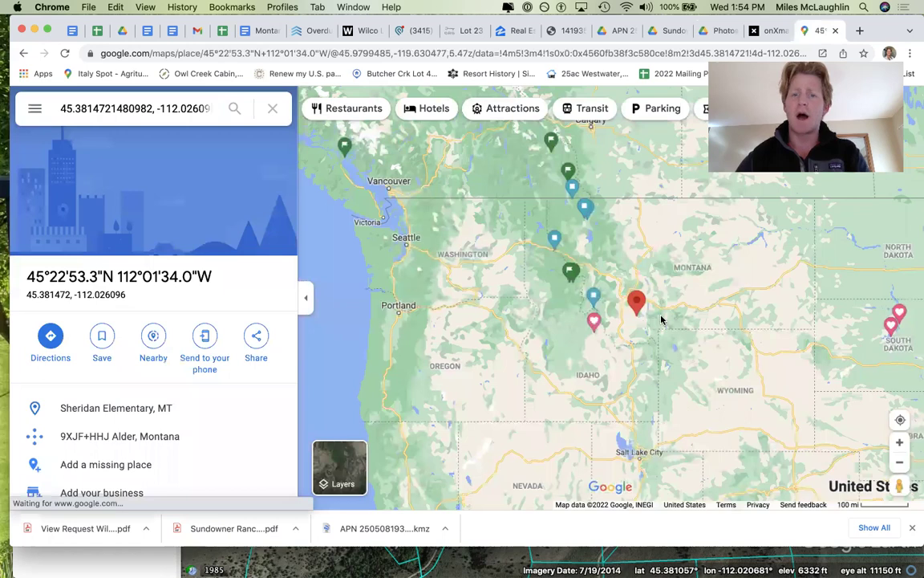
pyautogui.scroll(3, 660, 315)
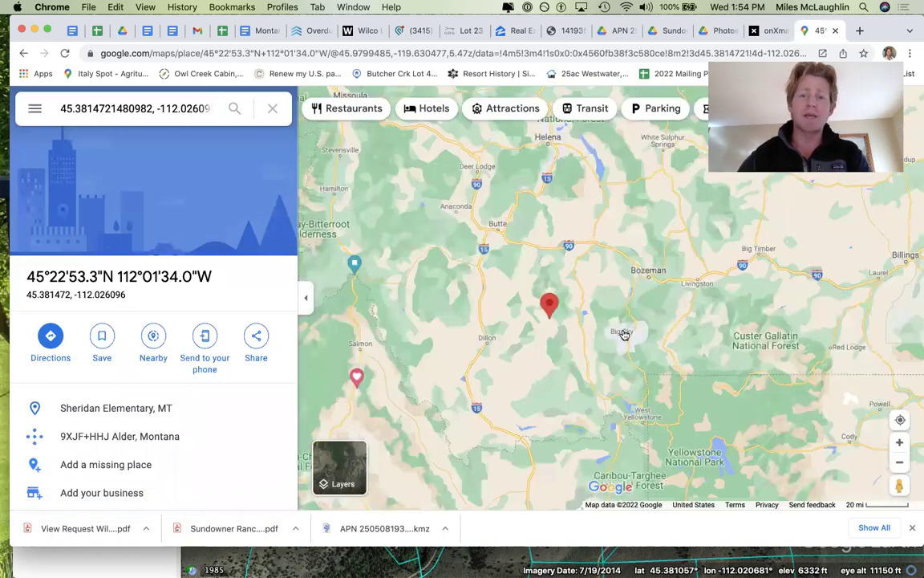
pyautogui.scroll(4, 623, 329)
pyautogui.scroll(1, 562, 317)
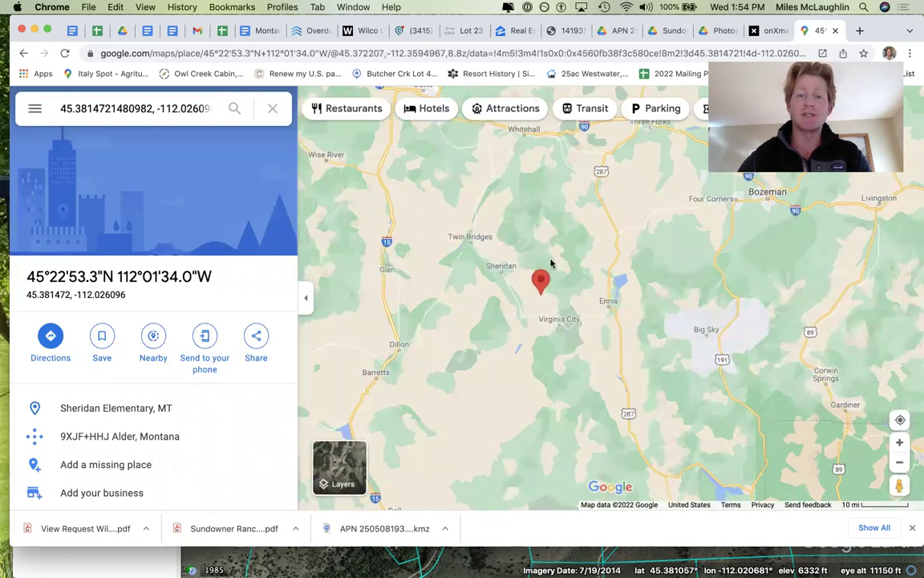
pyautogui.scroll(1, 550, 241)
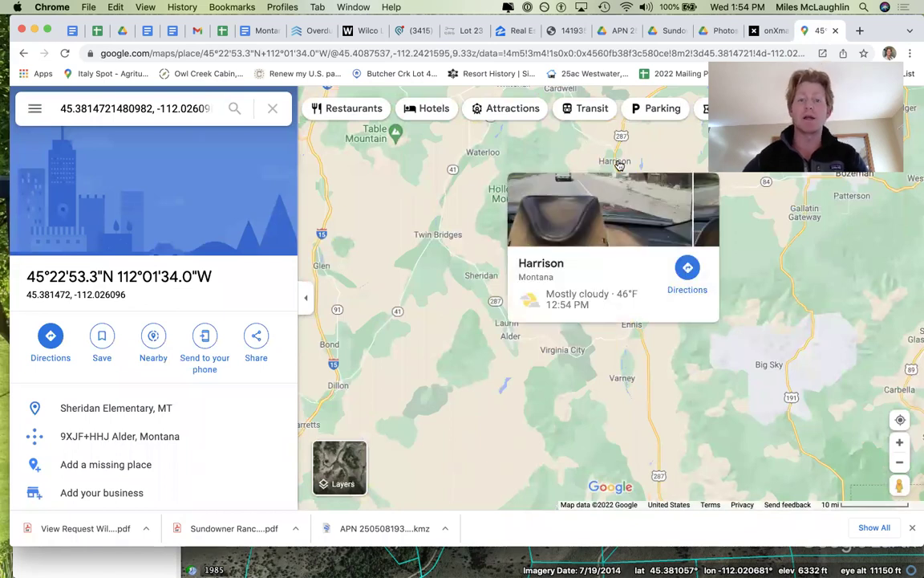
pyautogui.scroll(-3, 658, 357)
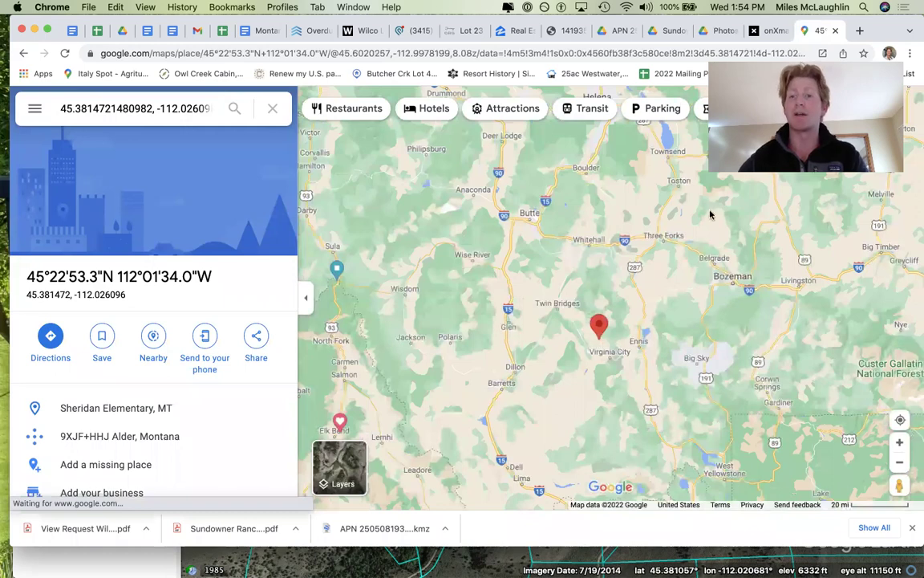
# Step: Switch to the Lot 23 Sundowner Ranch listing and examine its annotated map of the gravel and dirt access route
pyautogui.click(465, 32)
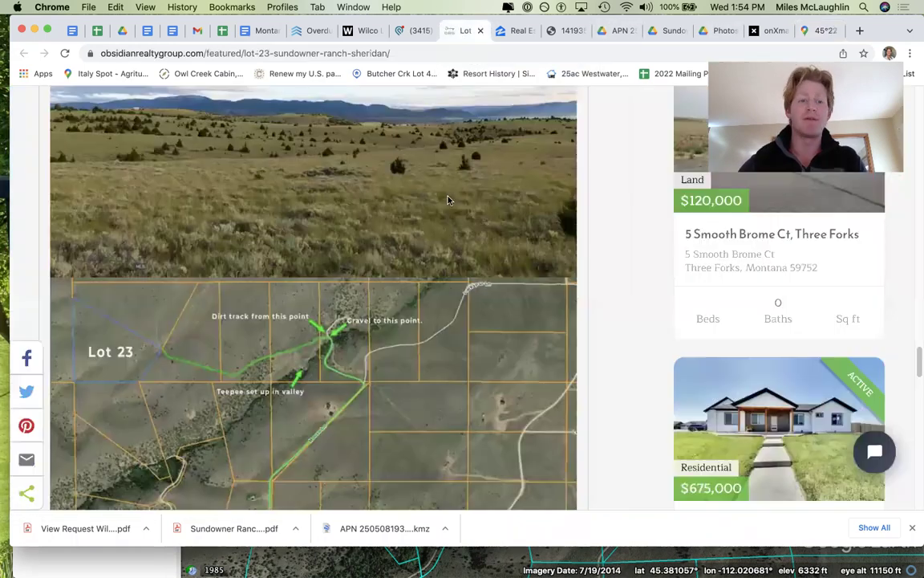
pyautogui.scroll(-1, 361, 227)
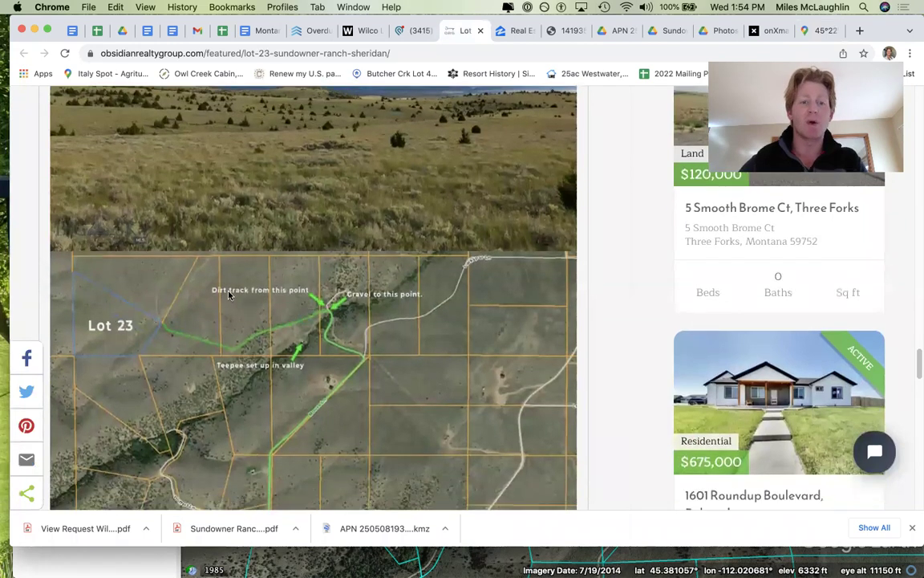
pyautogui.scroll(-1, 418, 340)
pyautogui.scroll(-1, 483, 369)
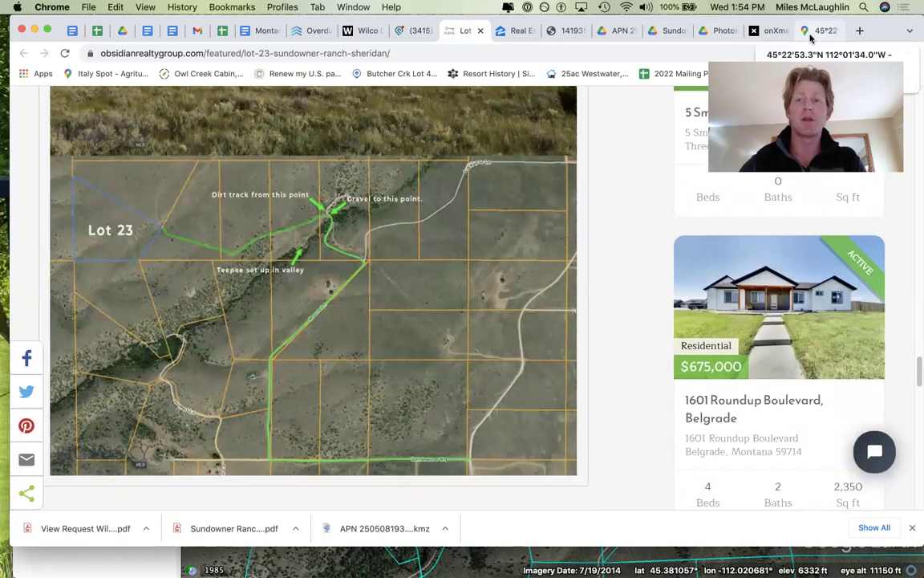
# Step: Return to Google Maps and copy the property's coordinates from the search field
pyautogui.click(814, 30)
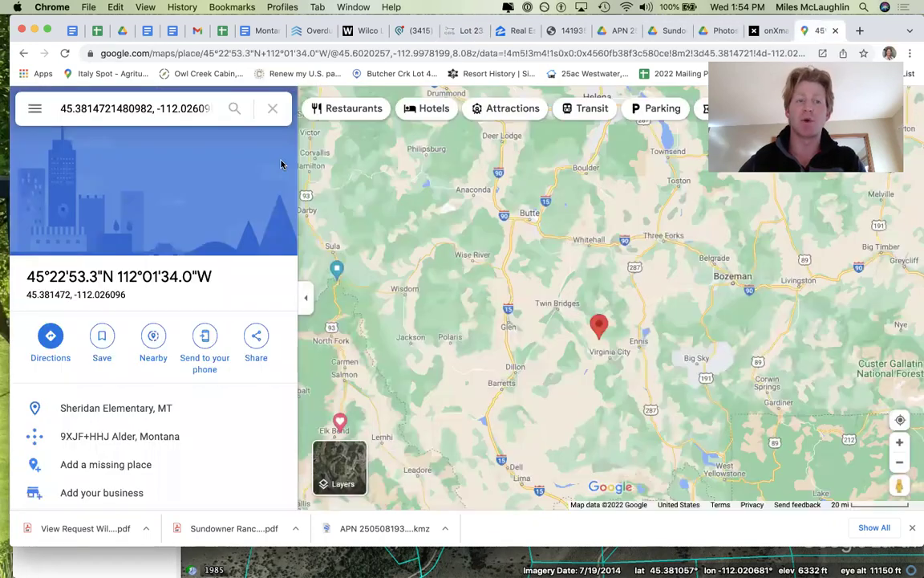
pyautogui.click(187, 108)
pyautogui.press('super+c')
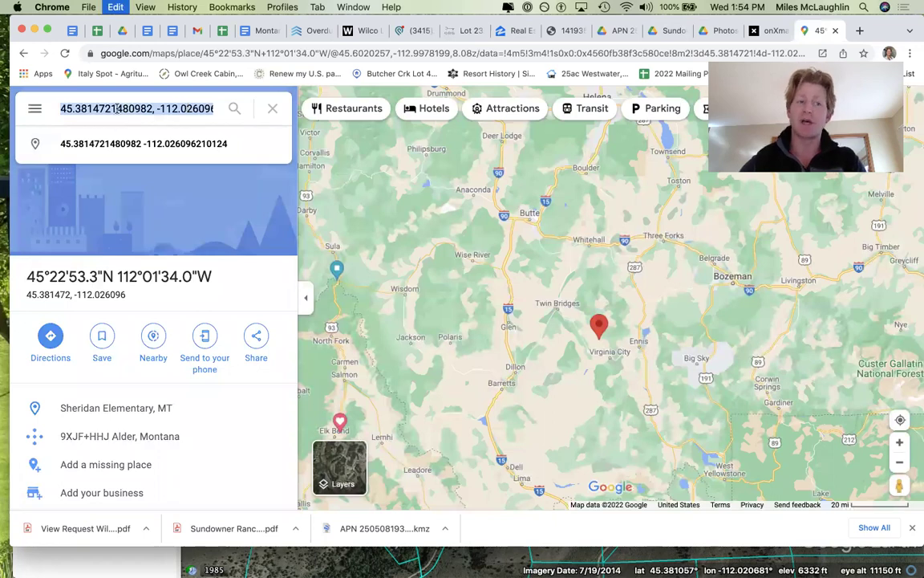
# Step: Examine the roads and terrain immediately around the property pin on the map
pyautogui.click(590, 359)
pyautogui.scroll(5, 600, 344)
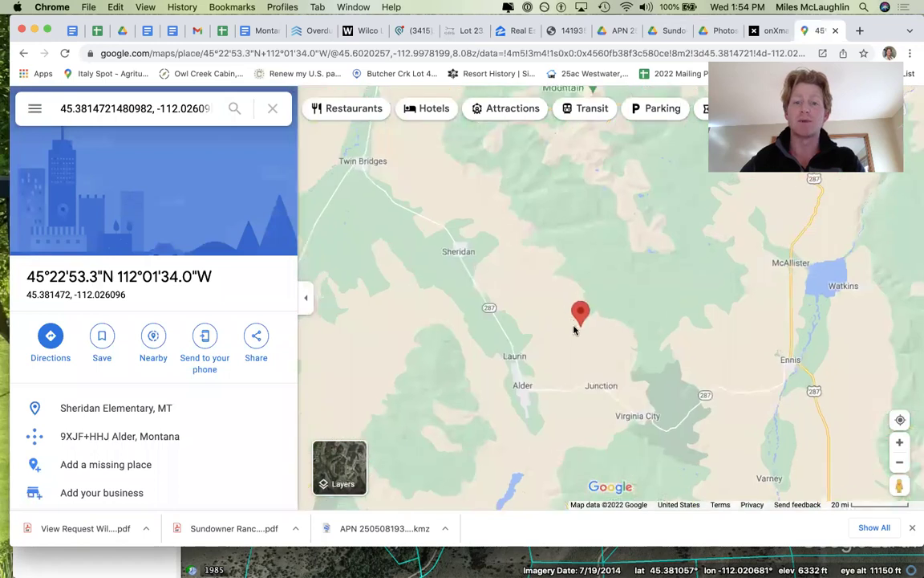
pyautogui.scroll(10, 594, 325)
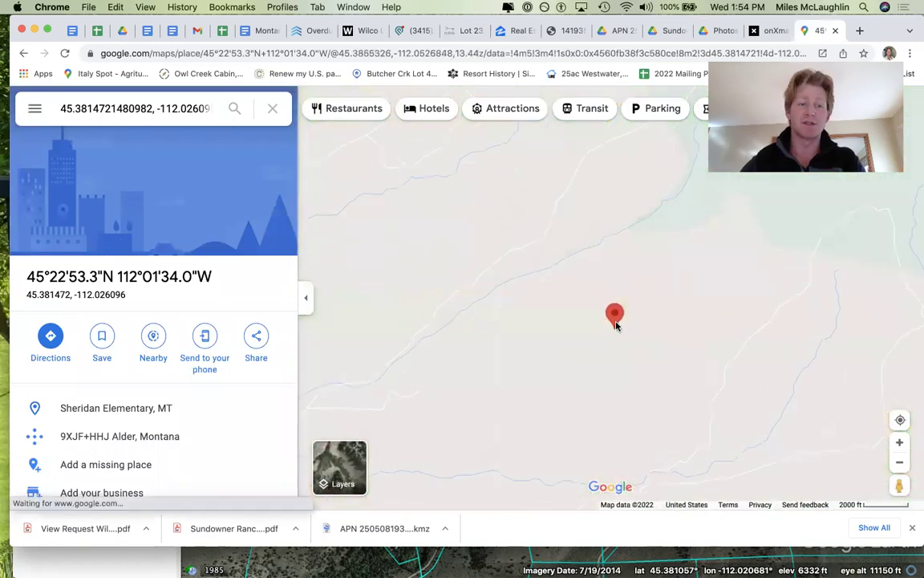
pyautogui.scroll(-2, 616, 325)
# Step: Switch to Google Earth Pro and inspect the parcel lines and tracks around the pin at 45.3814721480982, -112.026096210124
pyautogui.hotkey('ctrl', 'Up')
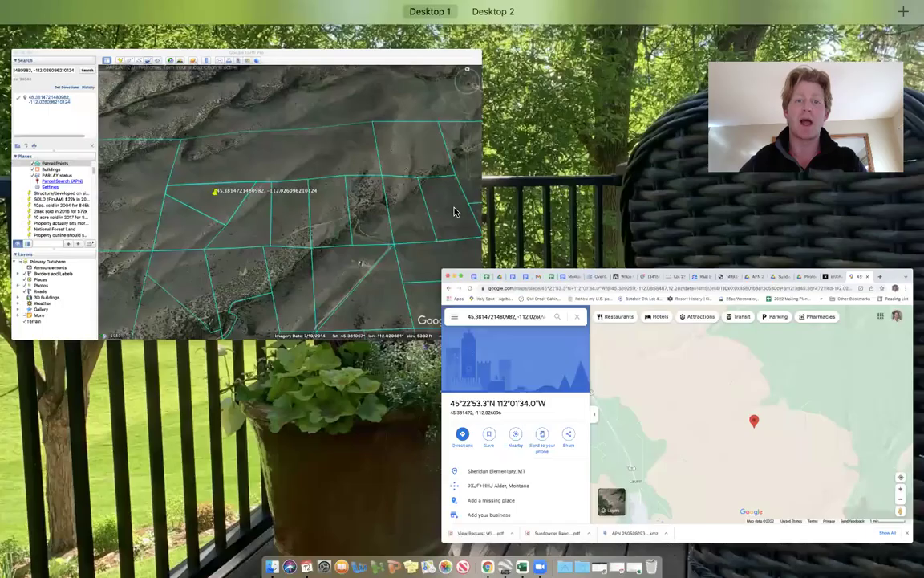
pyautogui.click(86, 58)
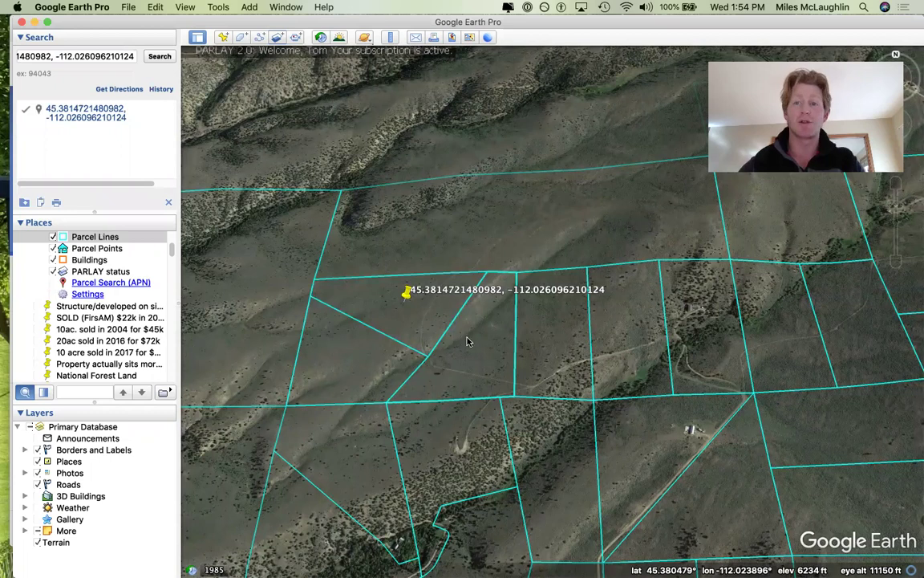
pyautogui.scroll(1, 422, 304)
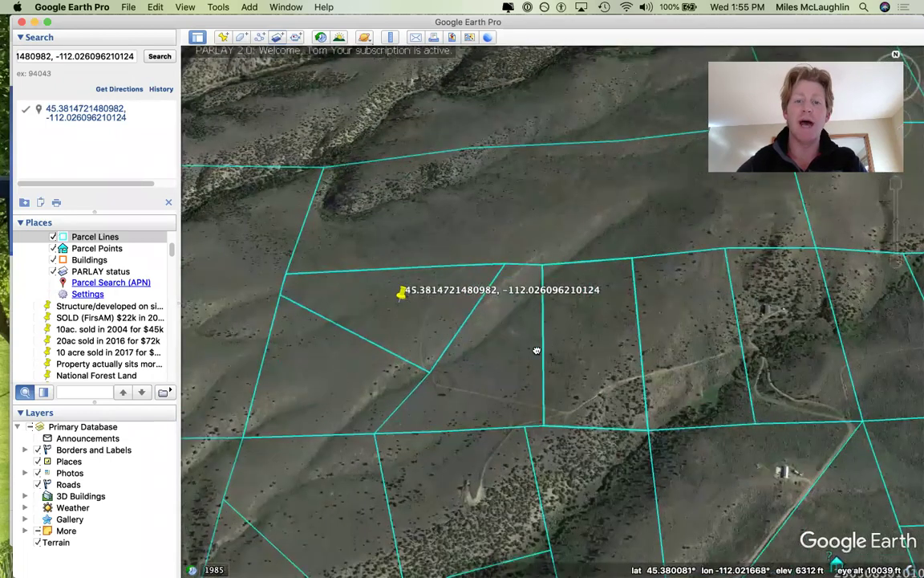
pyautogui.moveTo(539, 348); pyautogui.dragTo(458, 299)
pyautogui.scroll(-3, 482, 313)
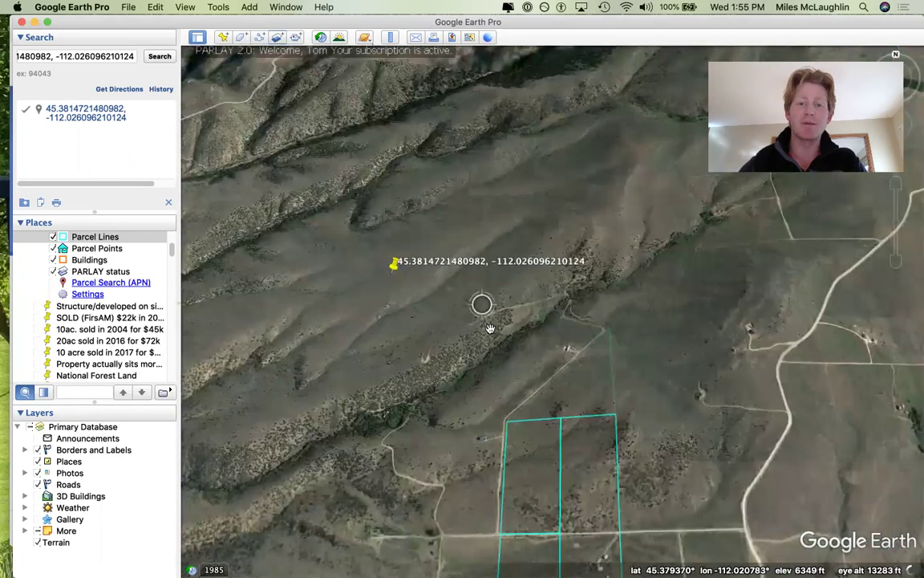
# Step: Trace the possible access roads between Highway 287, around Laurin, Alder and Junction, and the property pin
pyautogui.scroll(-2, 365, 367)
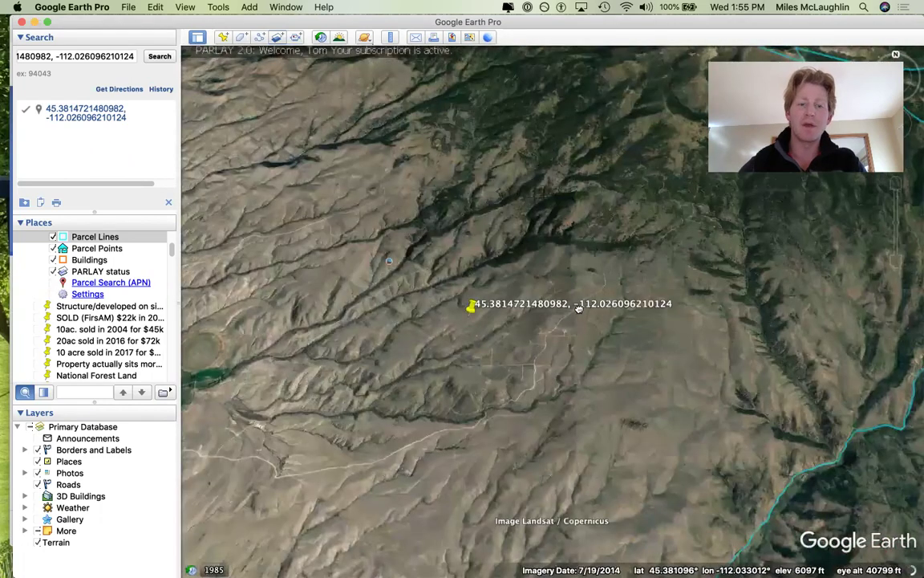
pyautogui.scroll(-2, 538, 273)
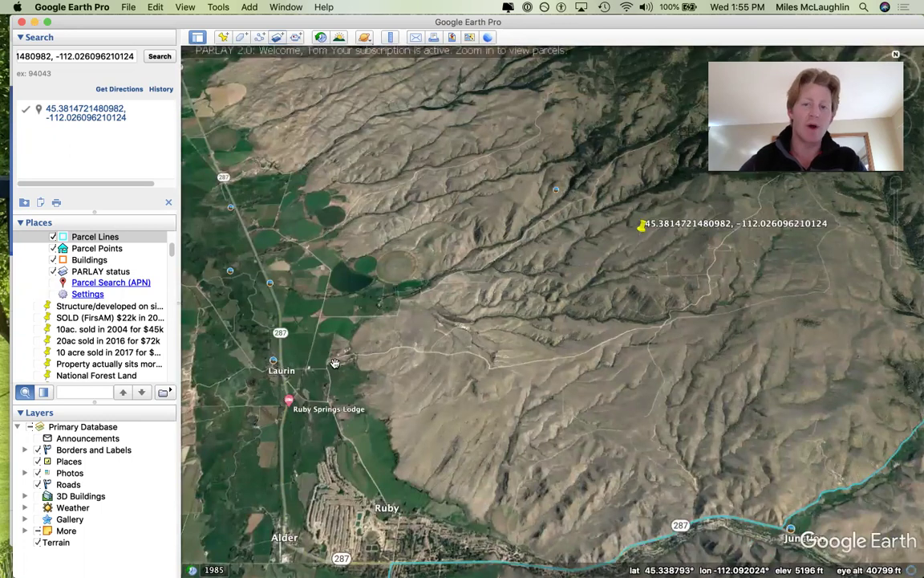
pyautogui.moveTo(709, 499); pyautogui.dragTo(604, 442)
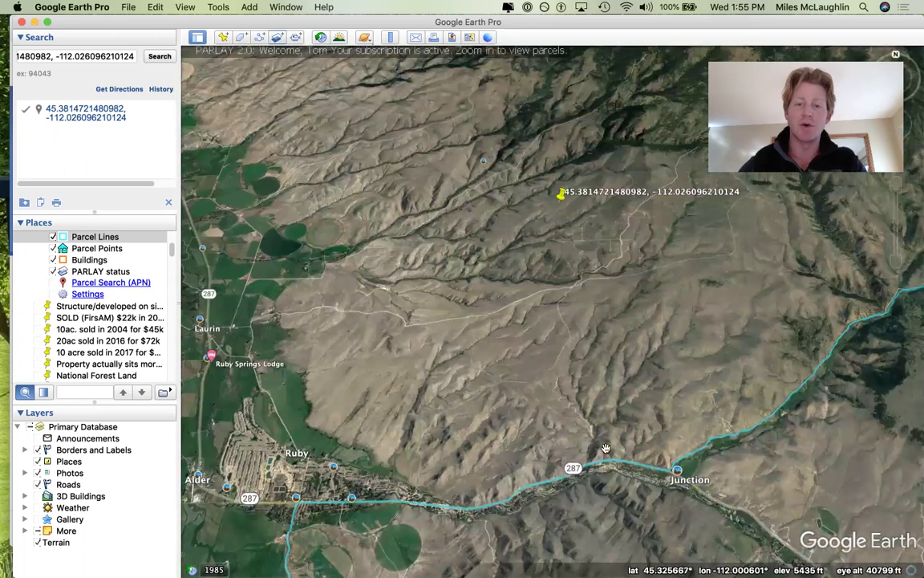
pyautogui.scroll(-3, 542, 397)
pyautogui.scroll(-3, 581, 440)
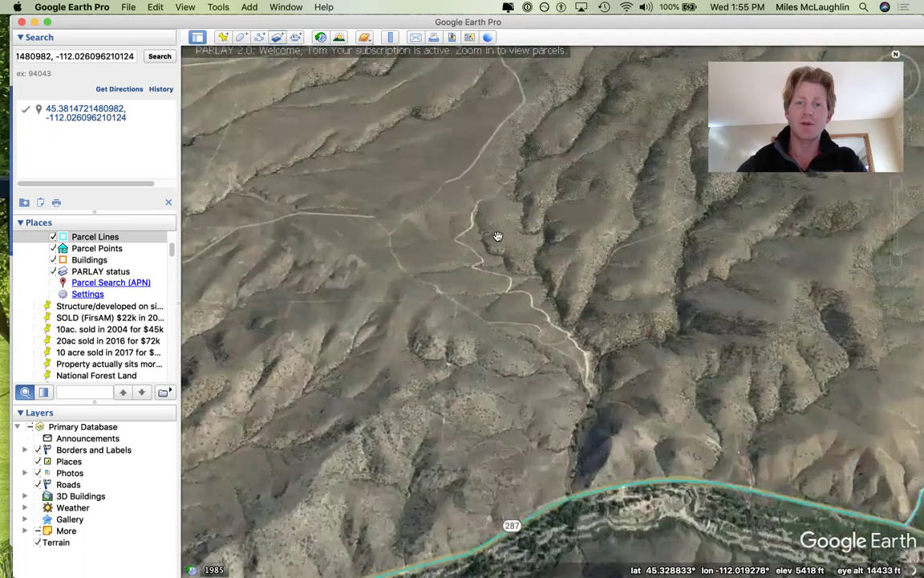
pyautogui.scroll(2, 498, 241)
pyautogui.scroll(3, 477, 245)
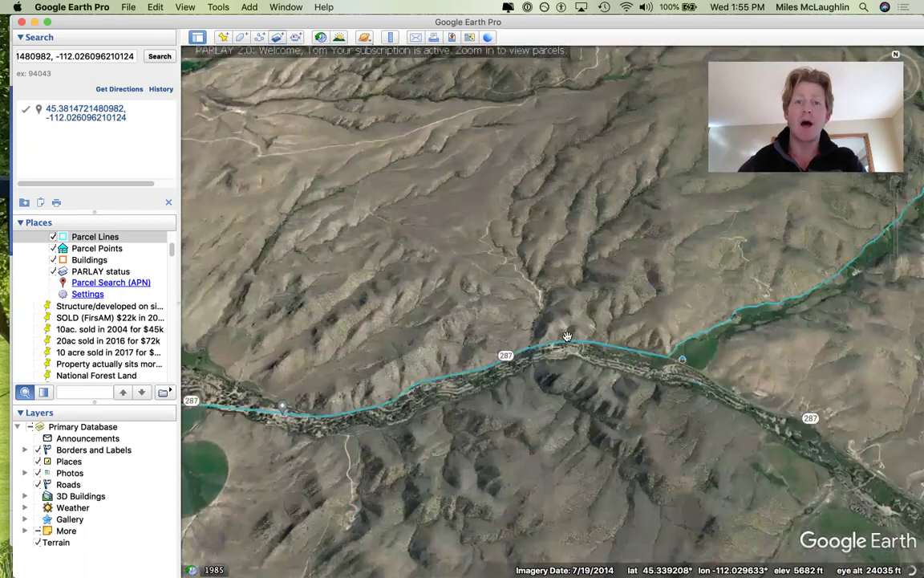
pyautogui.scroll(-2, 526, 247)
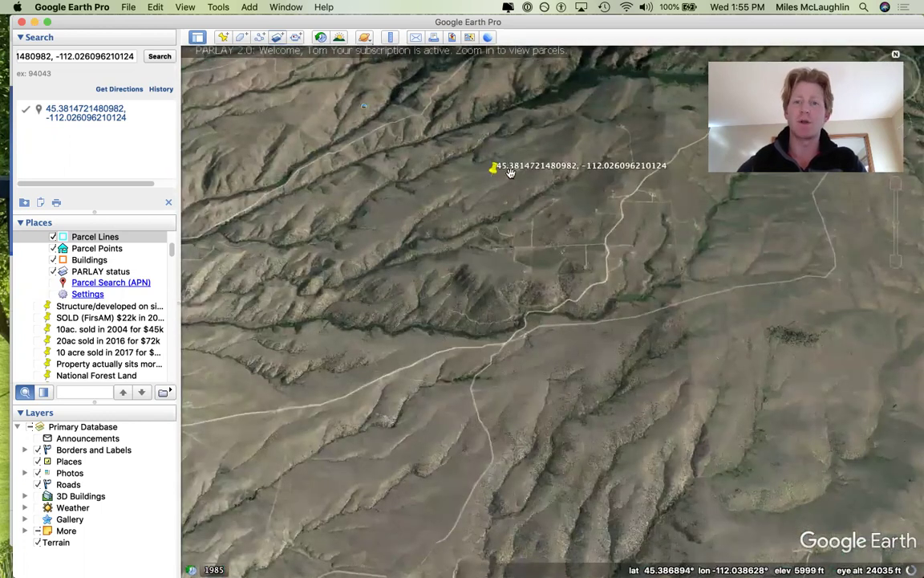
# Step: Follow the main gravel road through the subdivided parcels south of the pin up to the track crossing the wooded drainage
pyautogui.moveTo(675, 202); pyautogui.dragTo(630, 278)
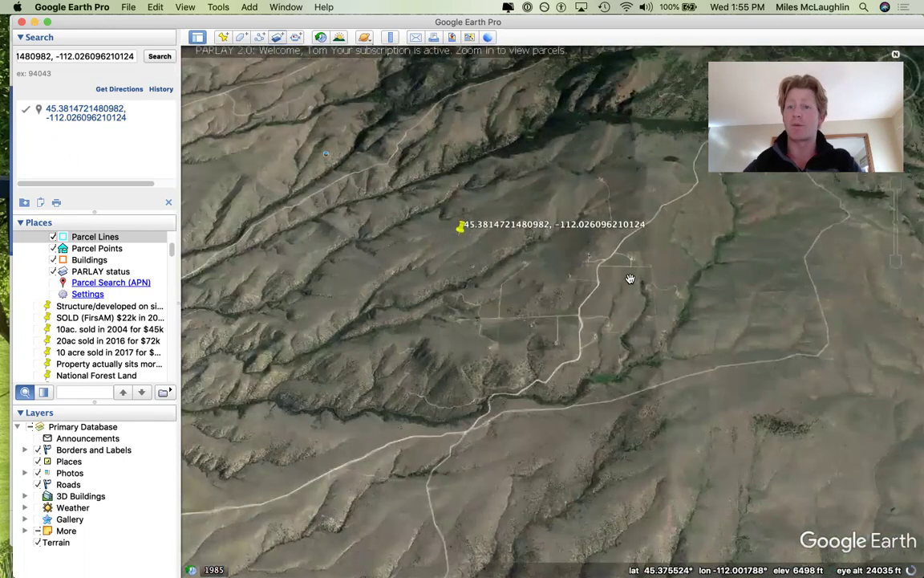
pyautogui.scroll(3, 493, 397)
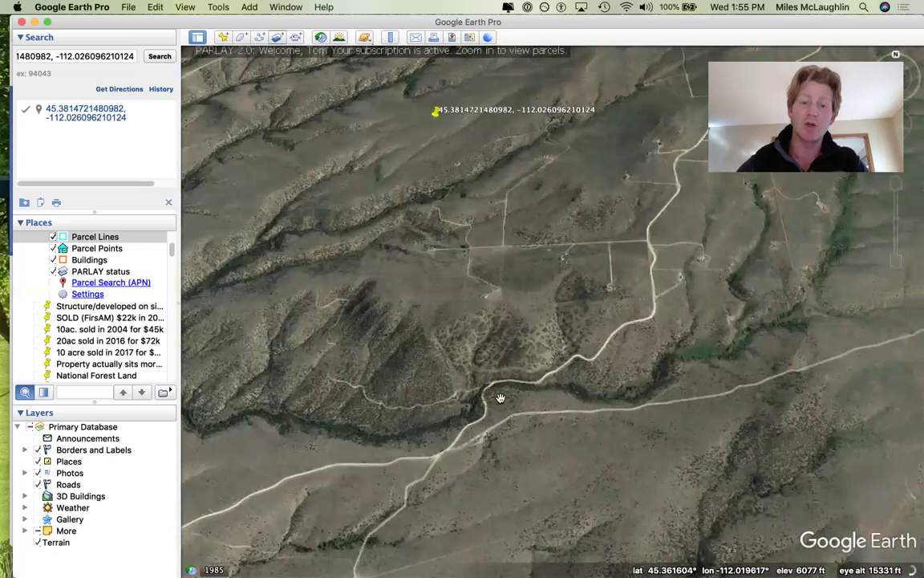
pyautogui.moveTo(614, 366); pyautogui.dragTo(581, 300)
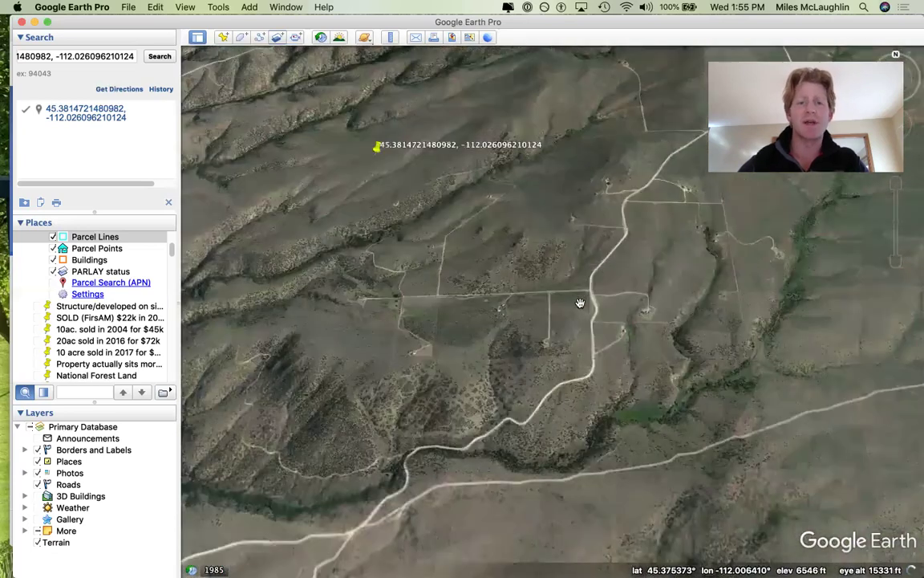
pyautogui.scroll(3, 580, 302)
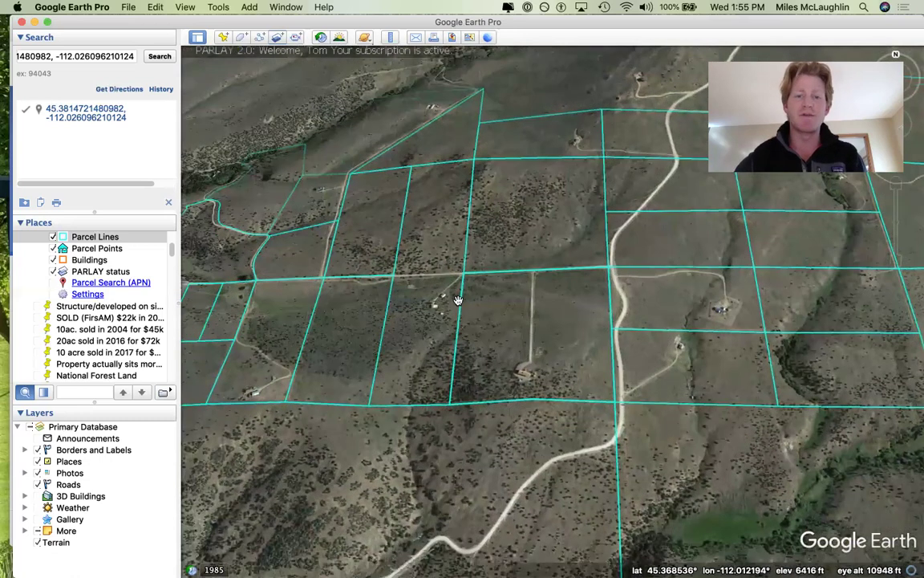
pyautogui.scroll(3, 670, 301)
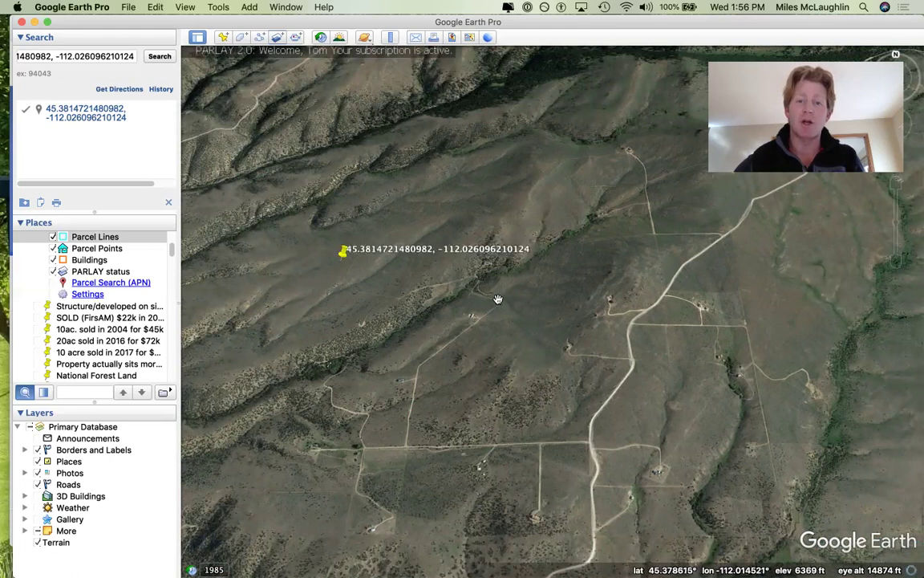
pyautogui.doubleClick(473, 282)
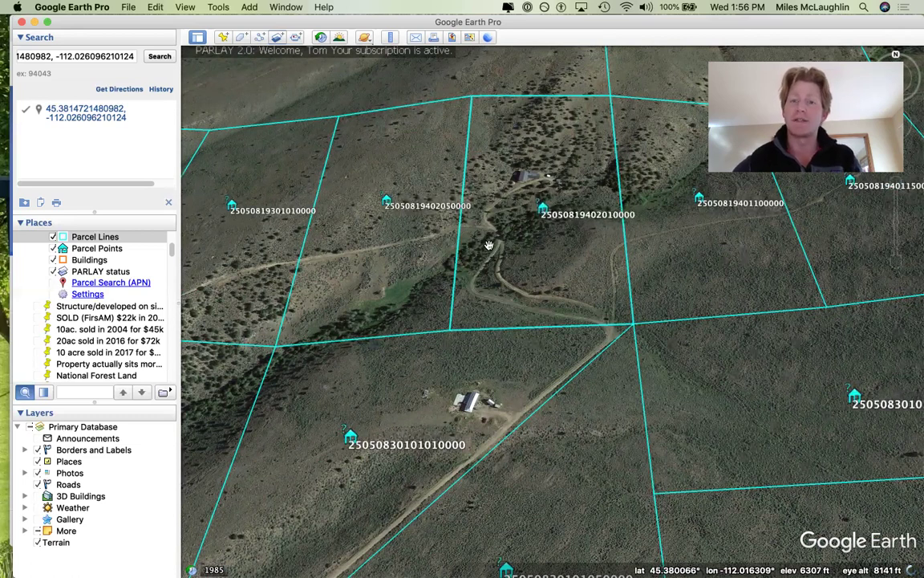
# Step: Measure in miles the dirt track from the wooded house parcel's west boundary to the pinned parcel's south corner, and discard the path
pyautogui.scroll(-3, 489, 241)
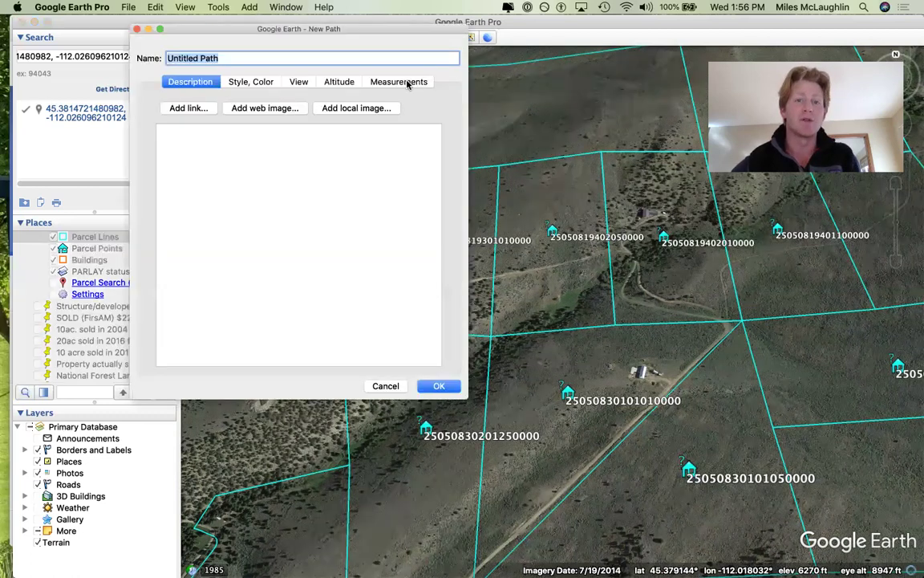
pyautogui.click(398, 81)
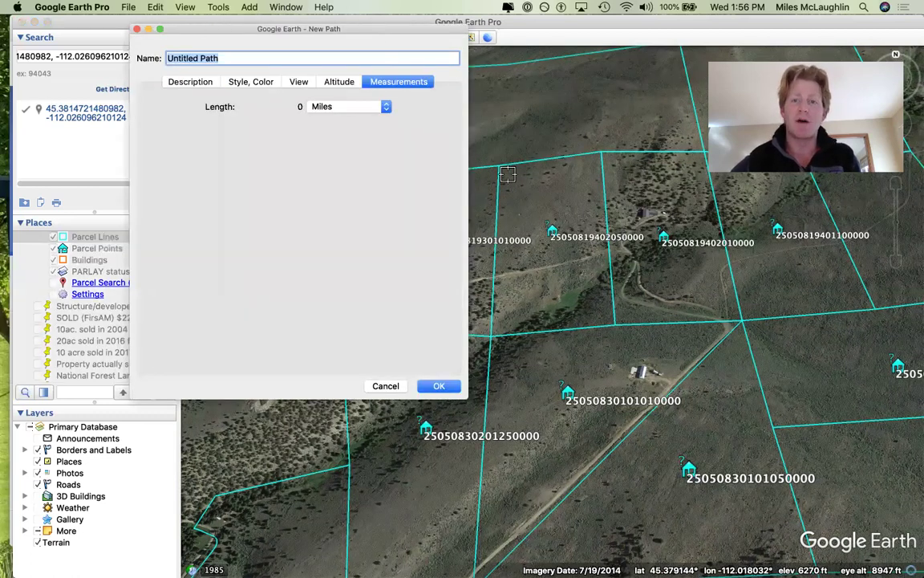
pyautogui.moveTo(179, 28); pyautogui.dragTo(0, 19)
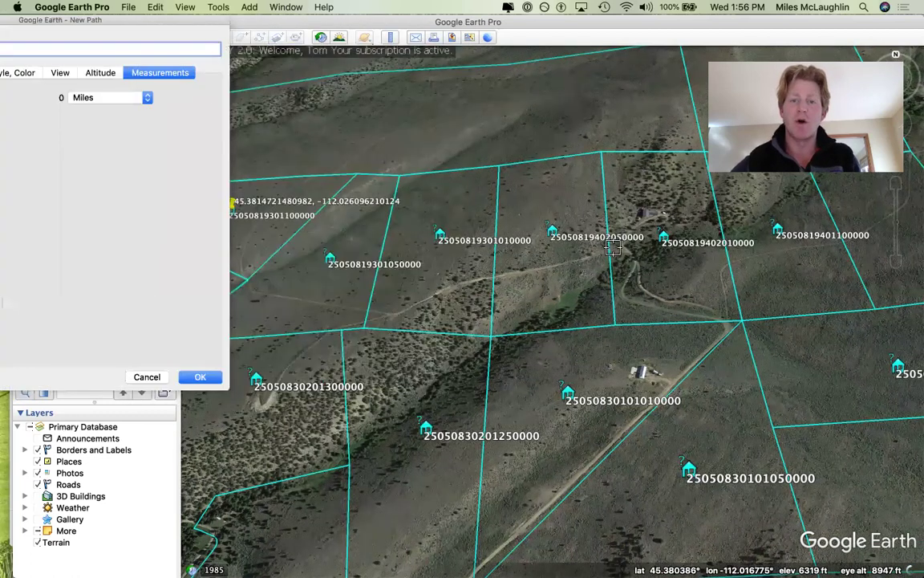
pyautogui.click(491, 276)
pyautogui.click(389, 315)
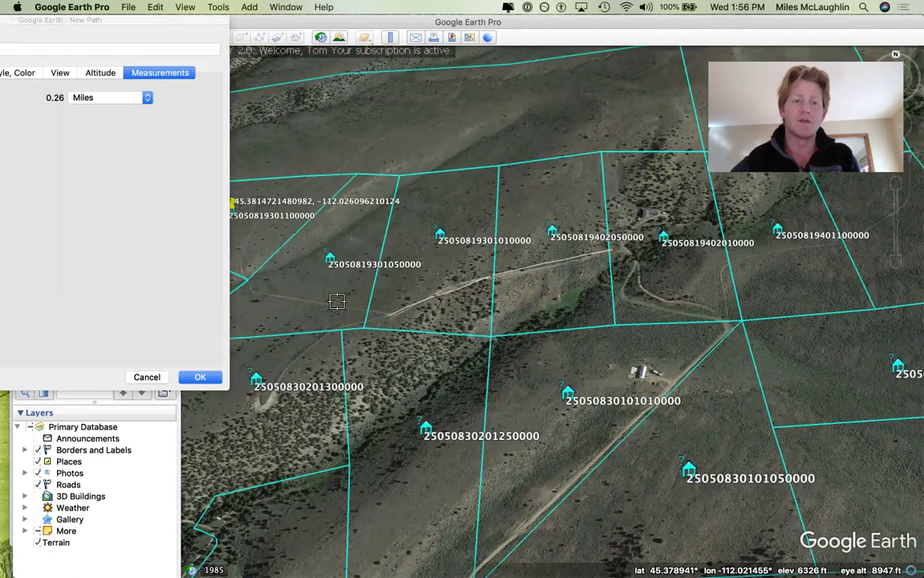
pyautogui.click(246, 279)
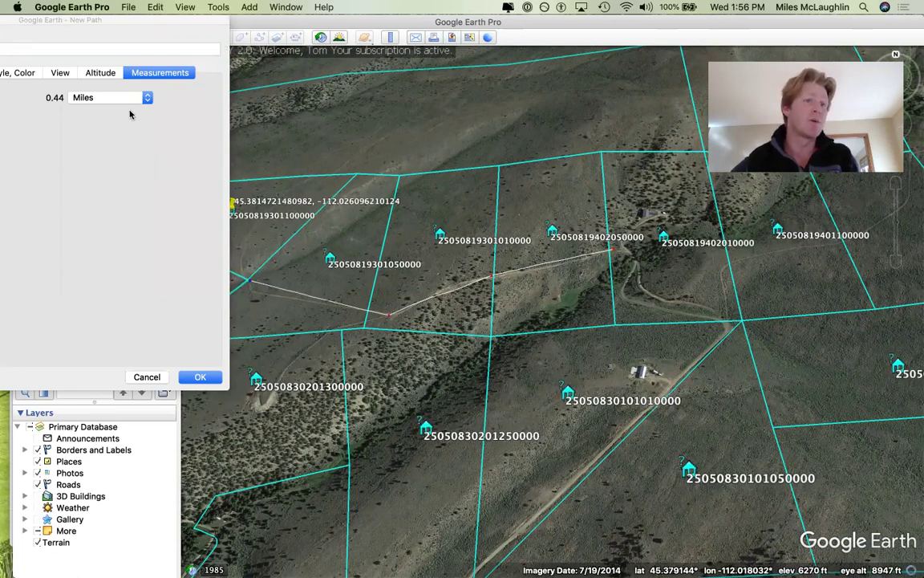
pyautogui.click(147, 377)
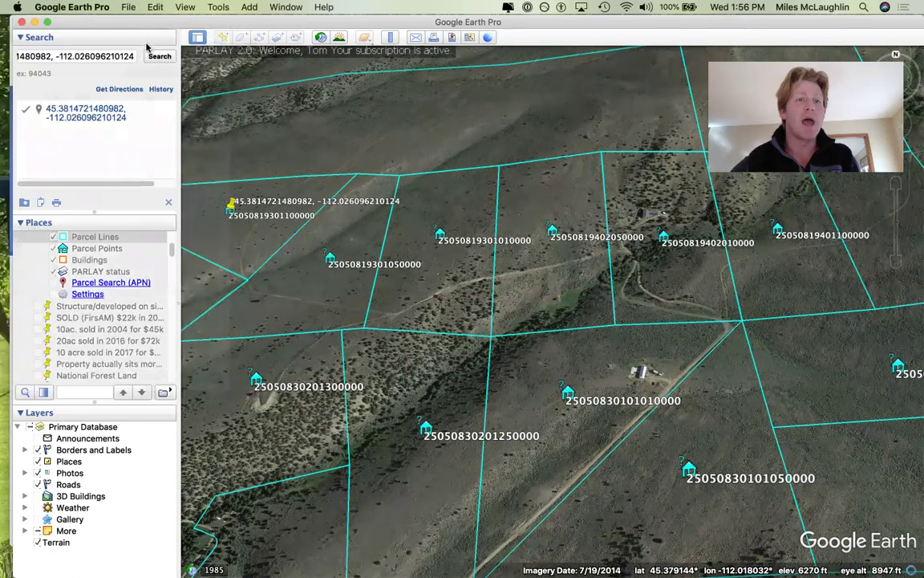
# Step: Examine the faint track across the neighbouring parcels to the pinned parcel and the spur leading to the cleared pad
pyautogui.moveTo(390, 167); pyautogui.dragTo(490, 171)
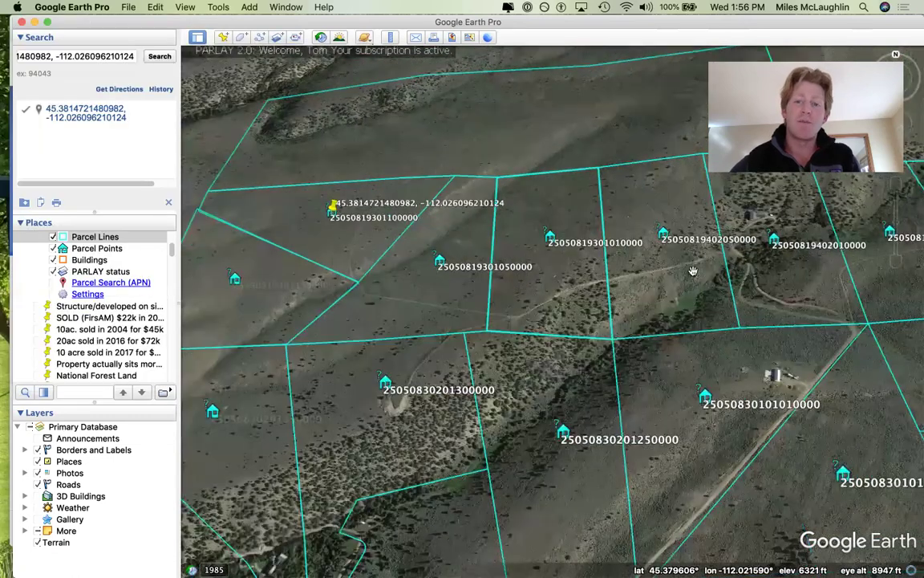
pyautogui.moveTo(488, 305); pyautogui.dragTo(505, 306)
pyautogui.scroll(1, 379, 277)
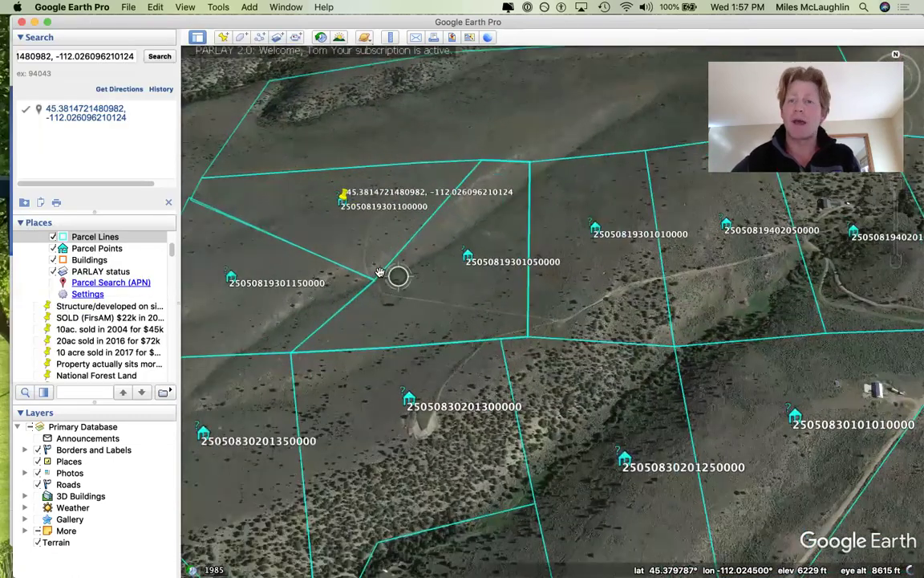
pyautogui.scroll(2, 379, 273)
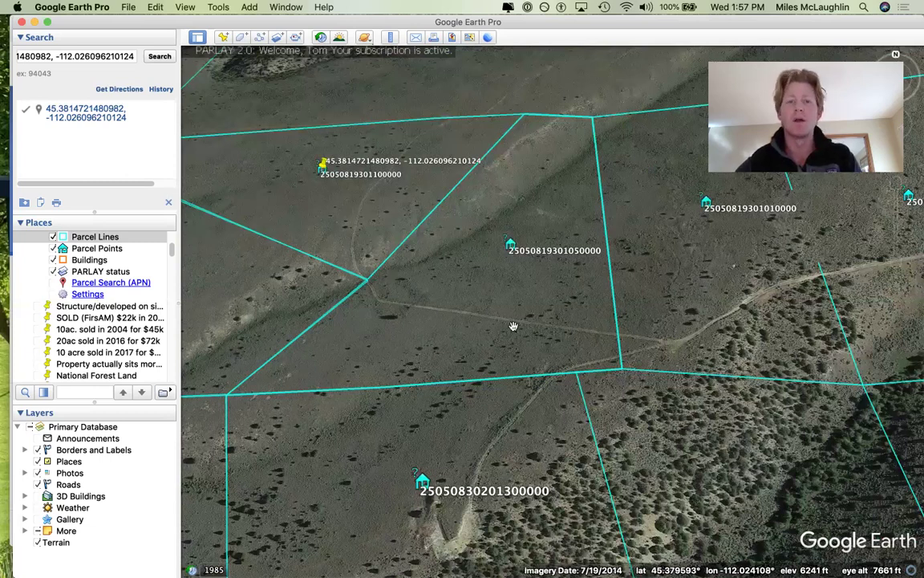
pyautogui.scroll(-2, 514, 317)
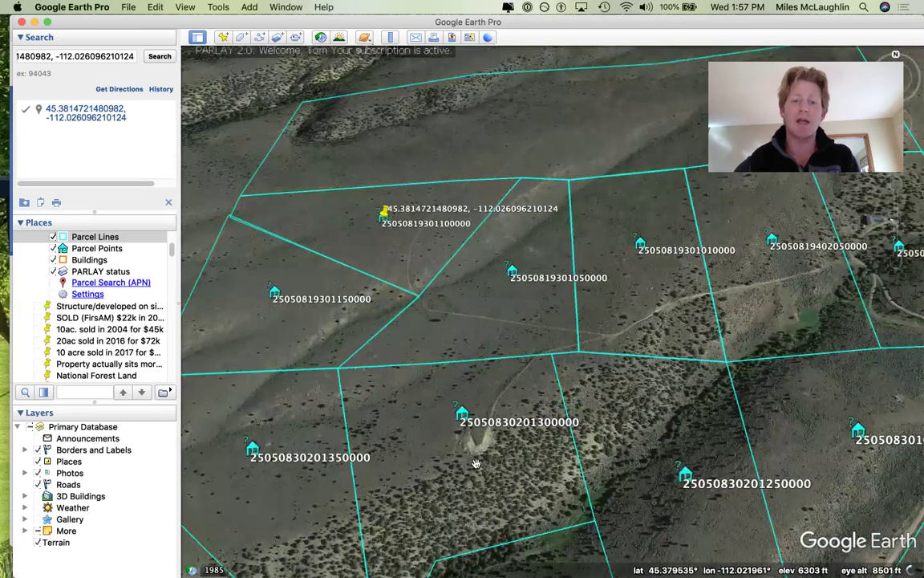
pyautogui.scroll(1, 516, 406)
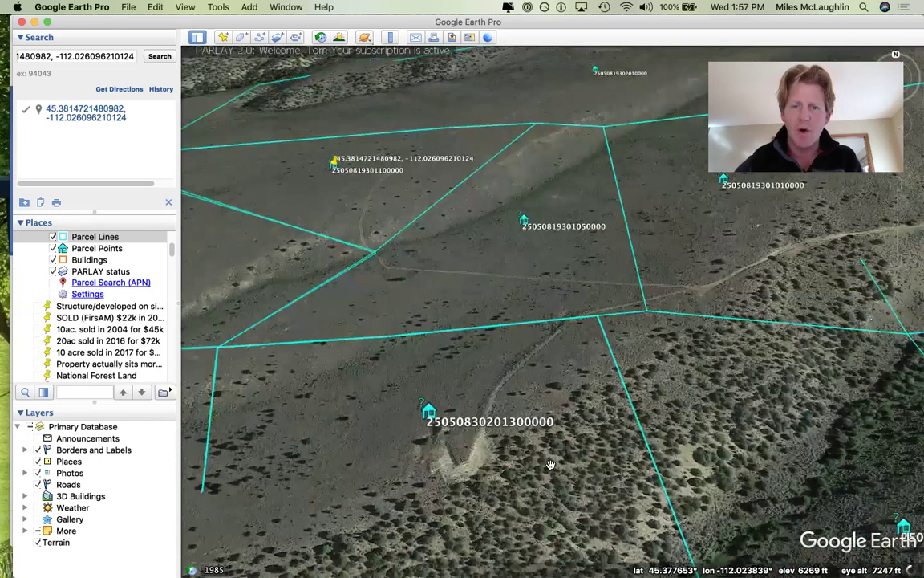
pyautogui.scroll(-1, 550, 464)
pyautogui.scroll(-1, 577, 455)
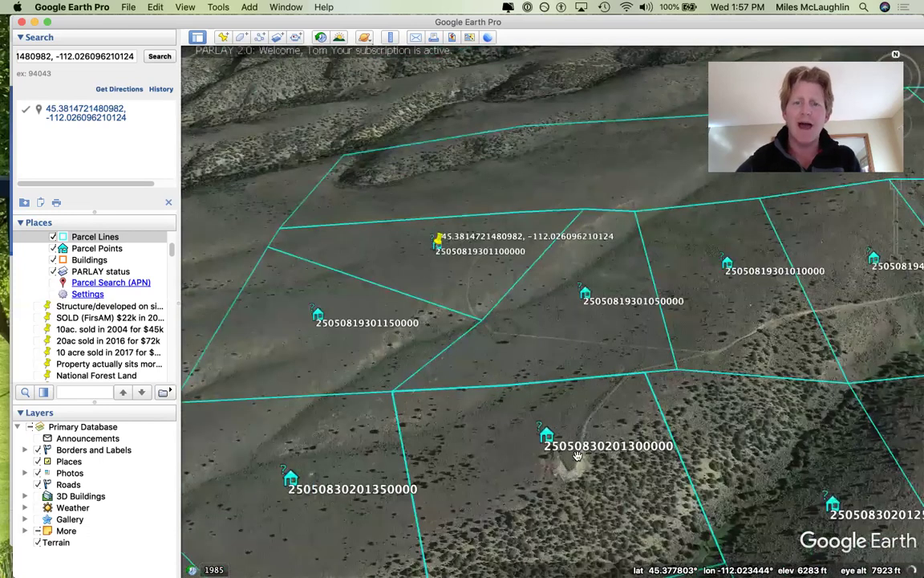
pyautogui.scroll(-1, 674, 401)
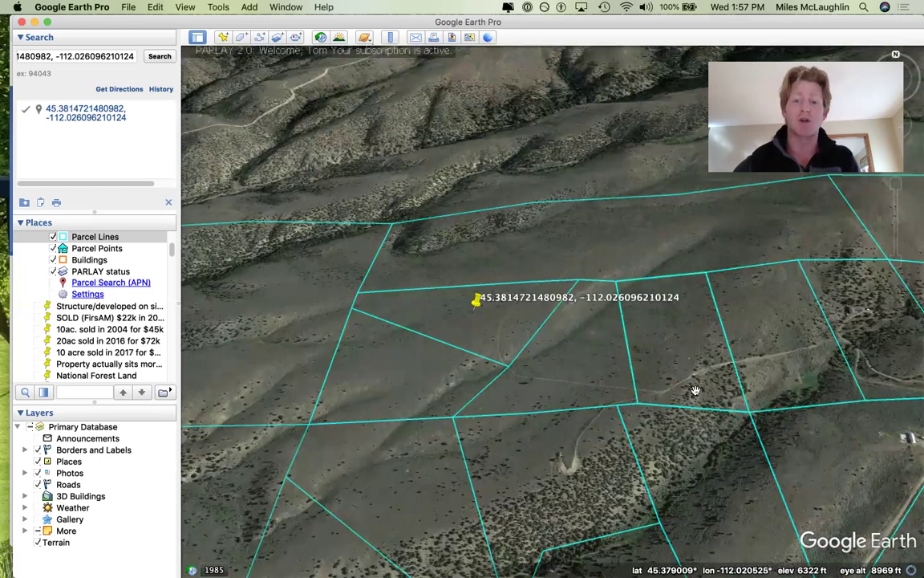
pyautogui.moveTo(693, 388); pyautogui.dragTo(654, 388)
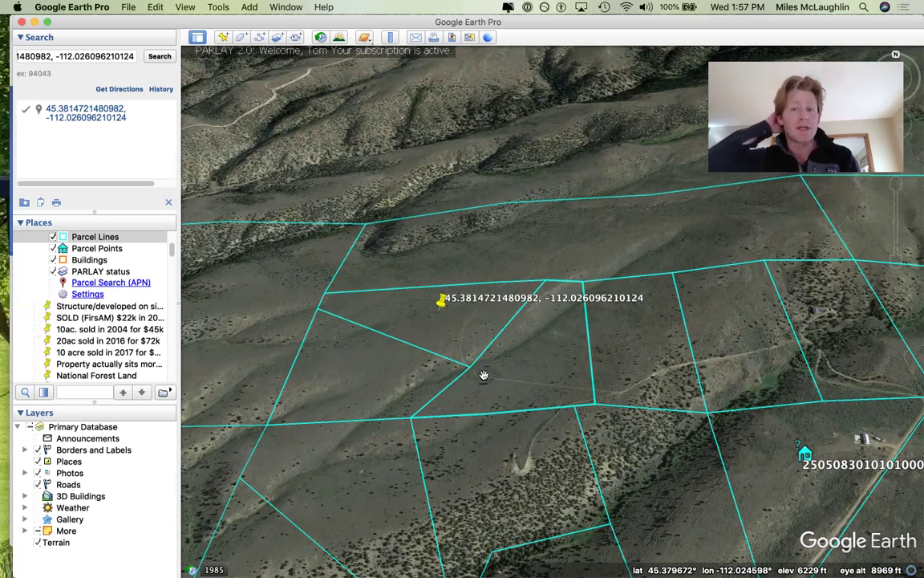
# Step: Inspect the pinned parcel's boundaries and the large adjoining parcels to its north and west, including their parcel points
pyautogui.scroll(2, 462, 310)
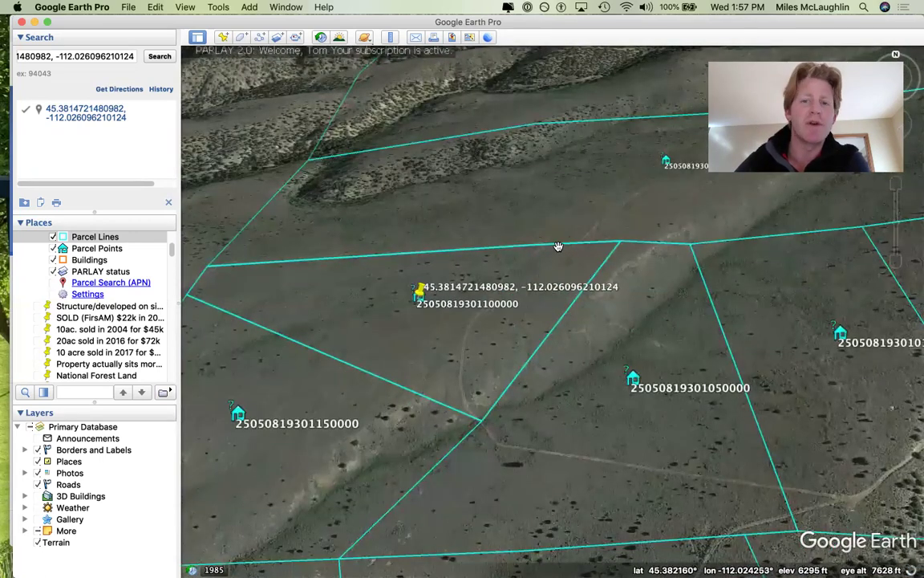
pyautogui.scroll(-2, 576, 372)
pyautogui.scroll(-2, 612, 233)
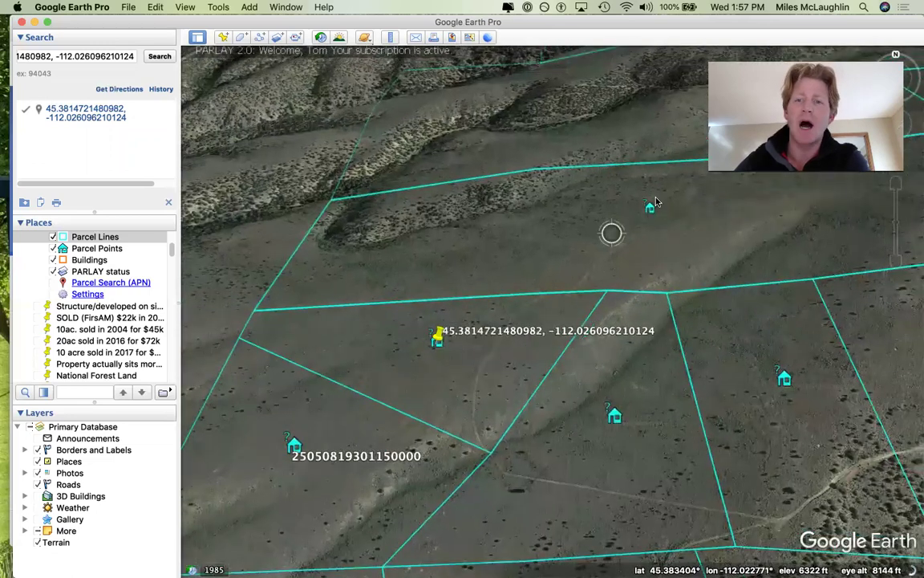
pyautogui.click(660, 204)
pyautogui.scroll(1, 505, 253)
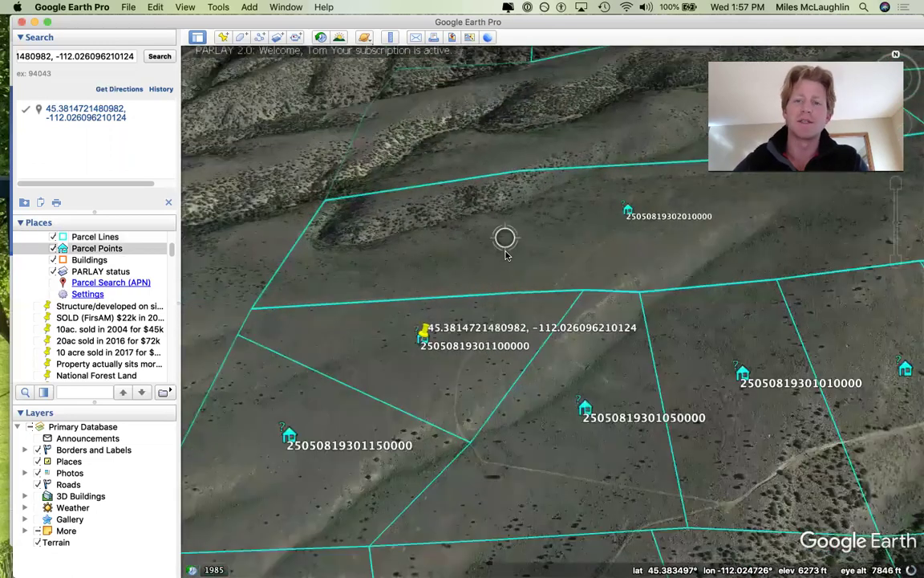
pyautogui.press('Left')
pyautogui.press('Left')
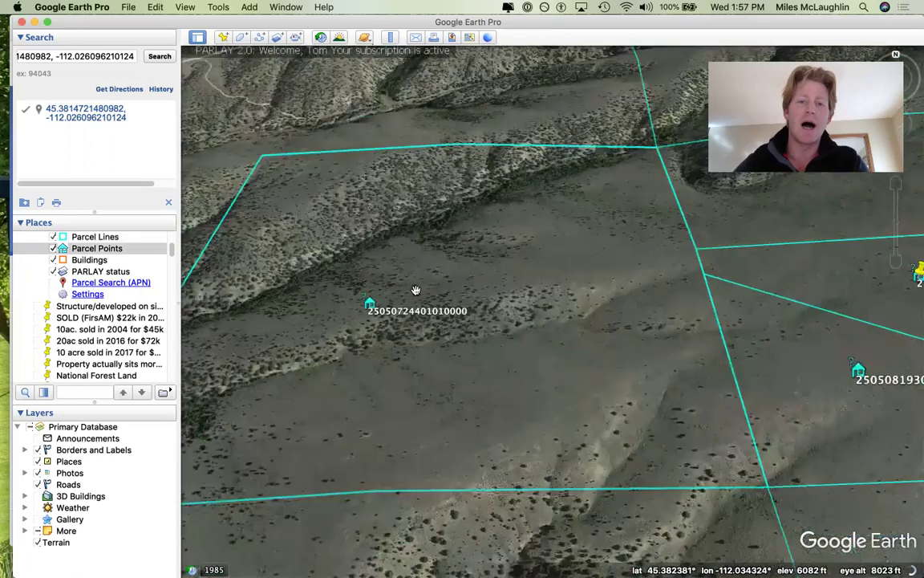
pyautogui.click(368, 307)
pyautogui.scroll(-2, 514, 241)
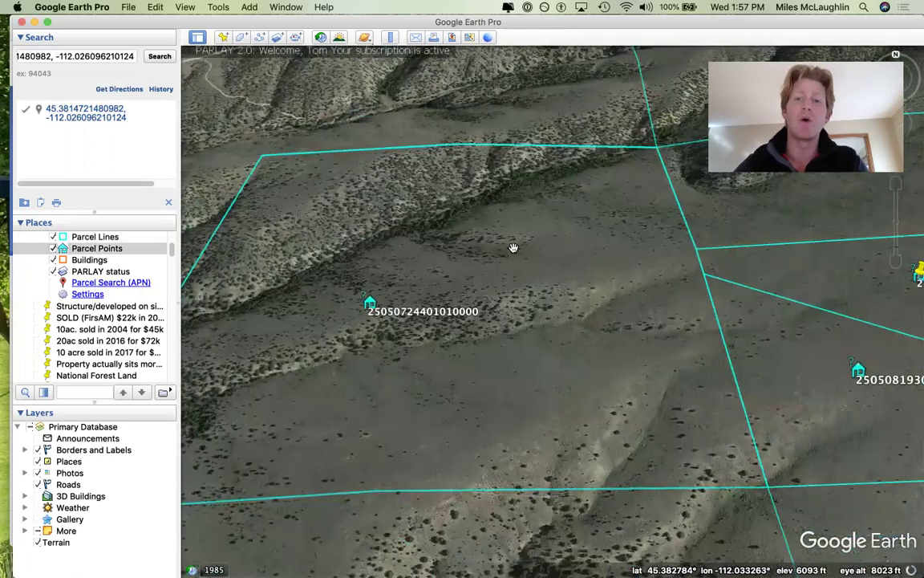
pyautogui.press('Up')
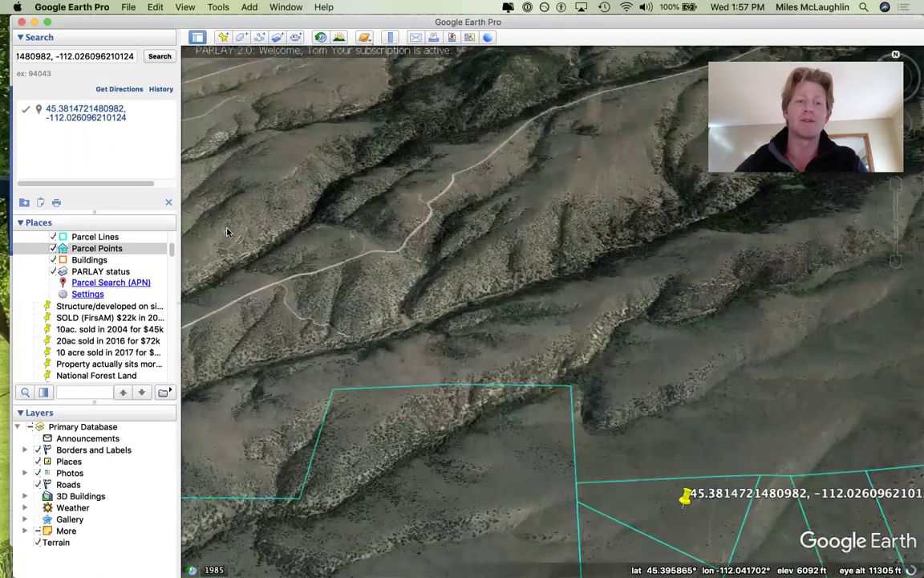
# Step: View the Harris Creek Talc Mine photo northwest of the parcel, close it, and return to the property pin
pyautogui.click(227, 232)
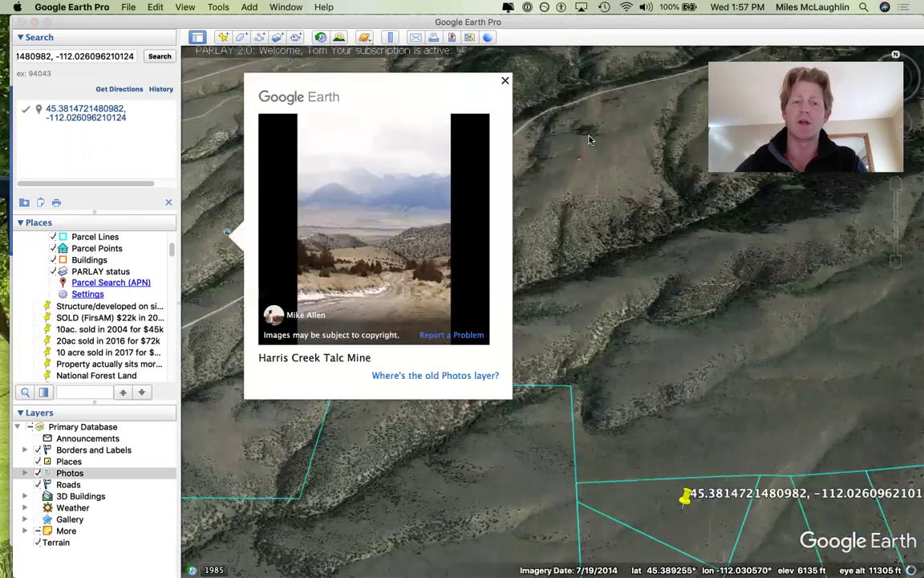
pyautogui.click(506, 83)
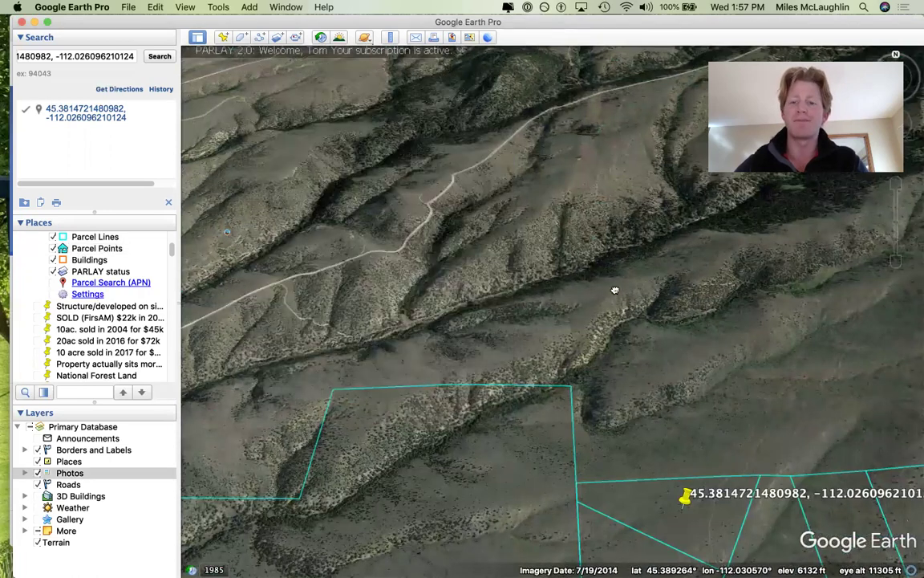
pyautogui.moveTo(614, 321); pyautogui.dragTo(526, 270)
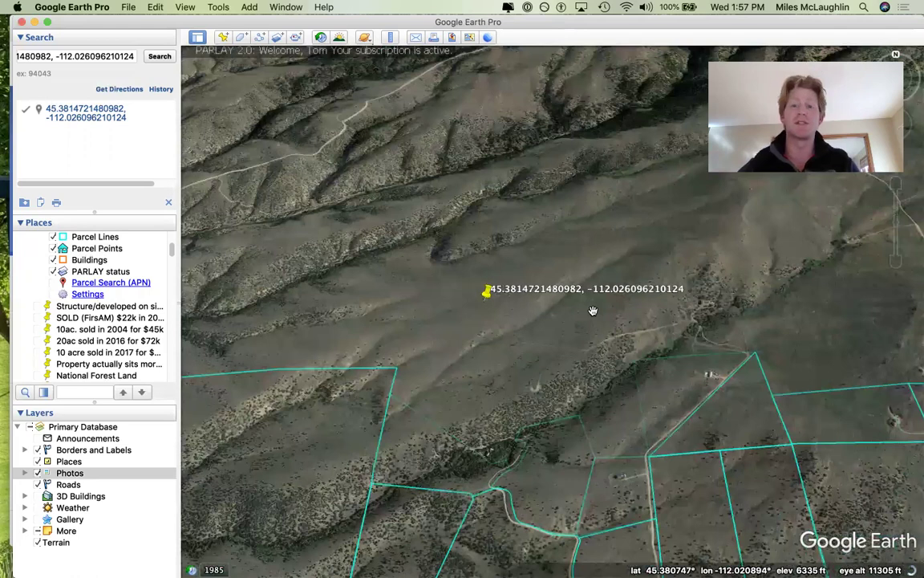
# Step: Inspect the pinned parcel's lines up close, and widen out to its regional setting among Sheridan, Virginia City, Ennis and Big Sky
pyautogui.scroll(2, 629, 335)
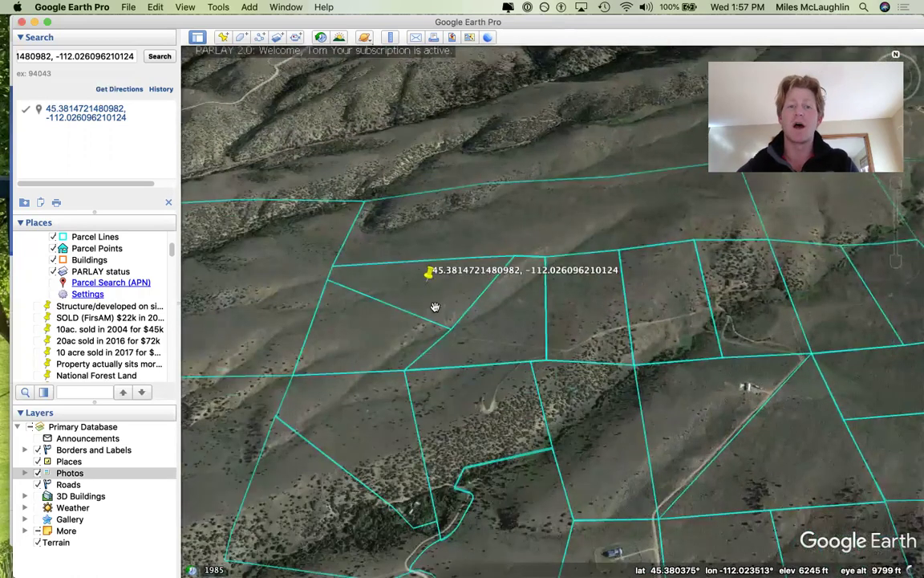
pyautogui.scroll(2, 434, 299)
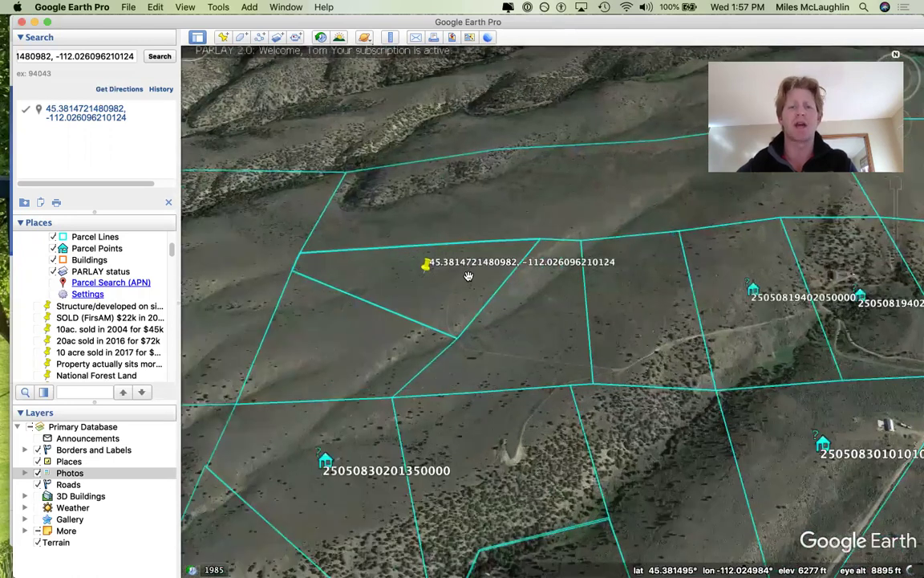
pyautogui.scroll(-2, 469, 276)
pyautogui.scroll(-1, 642, 347)
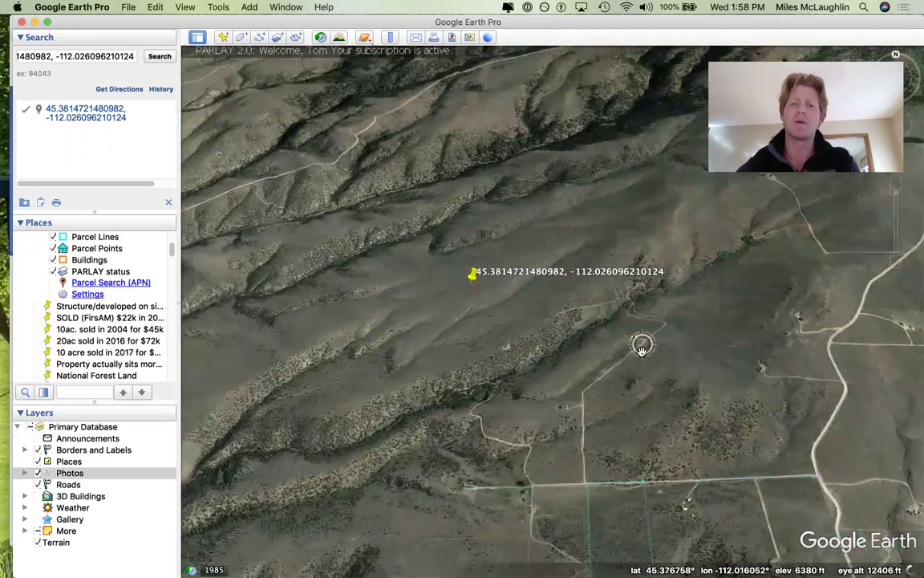
pyautogui.scroll(-1, 642, 347)
pyautogui.scroll(-1, 642, 343)
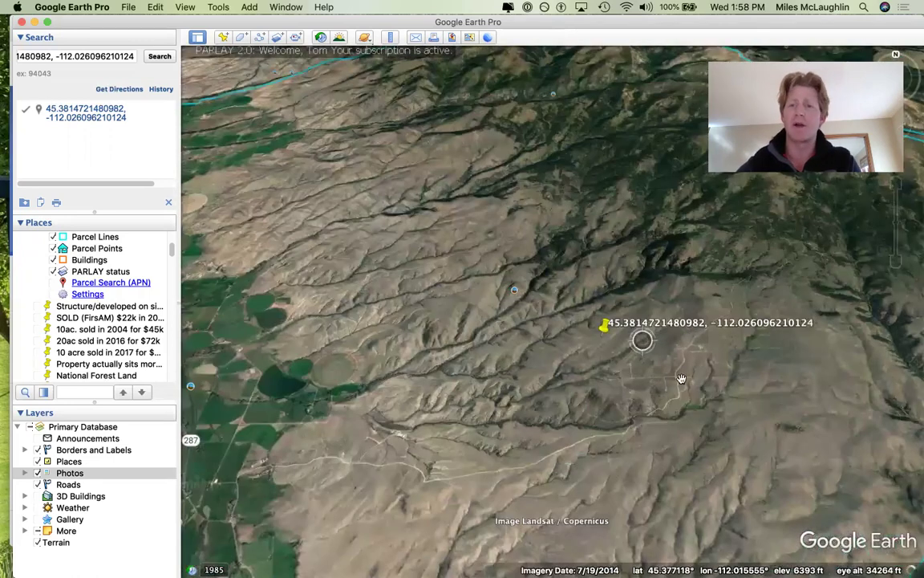
pyautogui.scroll(-2, 661, 371)
pyautogui.scroll(-1, 660, 371)
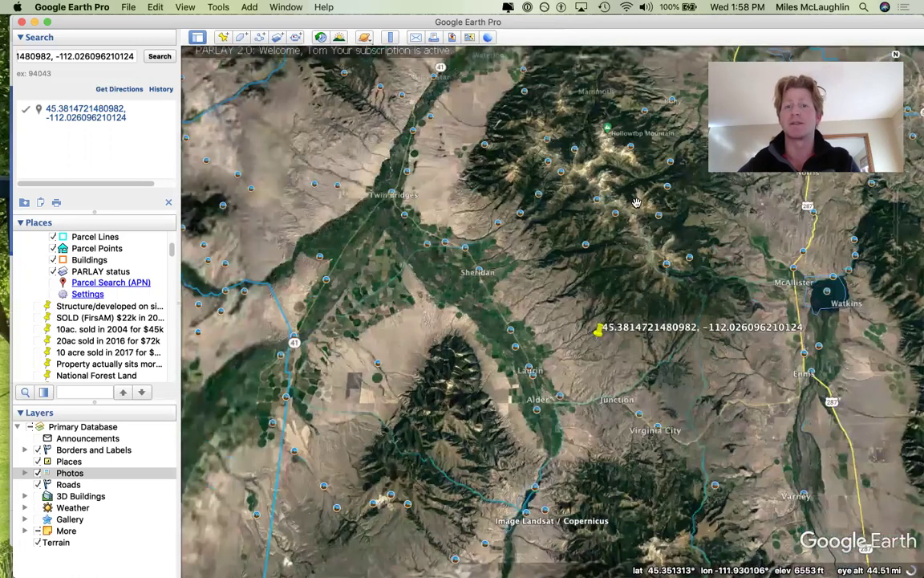
pyautogui.moveTo(730, 341); pyautogui.dragTo(671, 261)
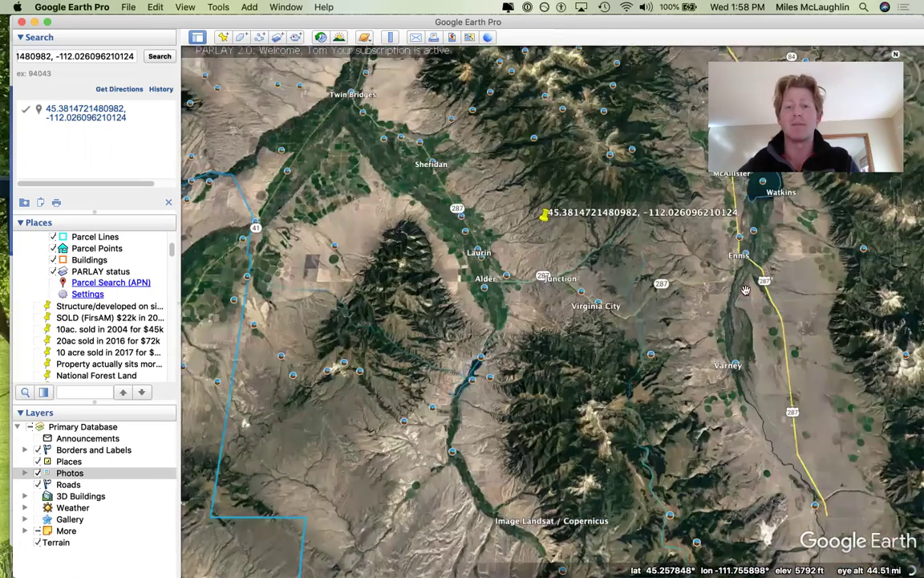
pyautogui.scroll(-1, 586, 318)
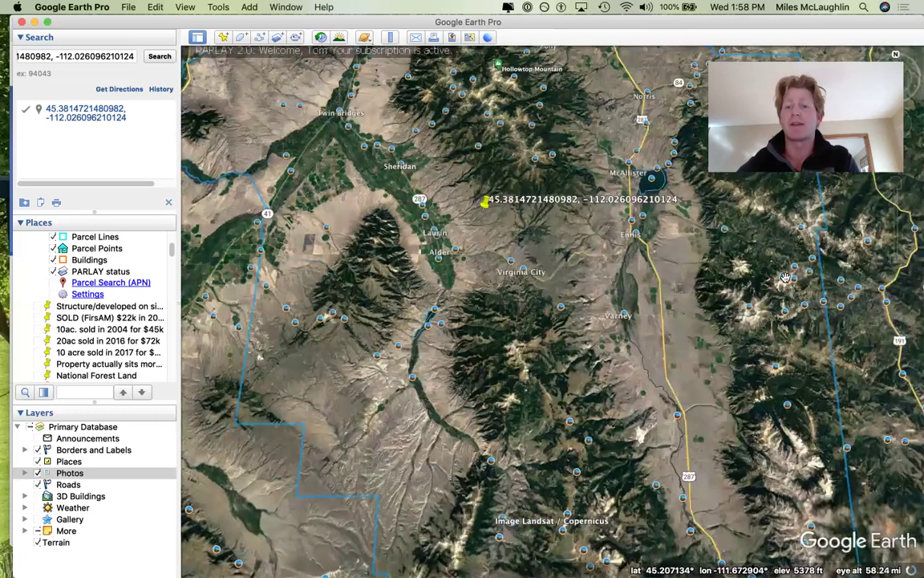
pyautogui.scroll(-1, 709, 287)
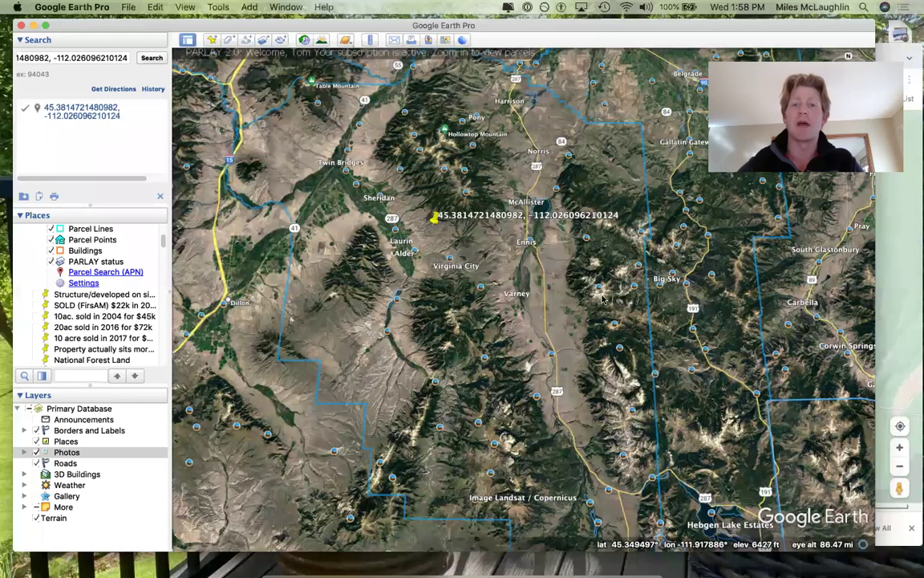
# Step: Switch to Chrome, open the Sundowner Ranch Protective Covenants PDF and read it from the opening clauses through covenant 14
pyautogui.press('super+Tab')
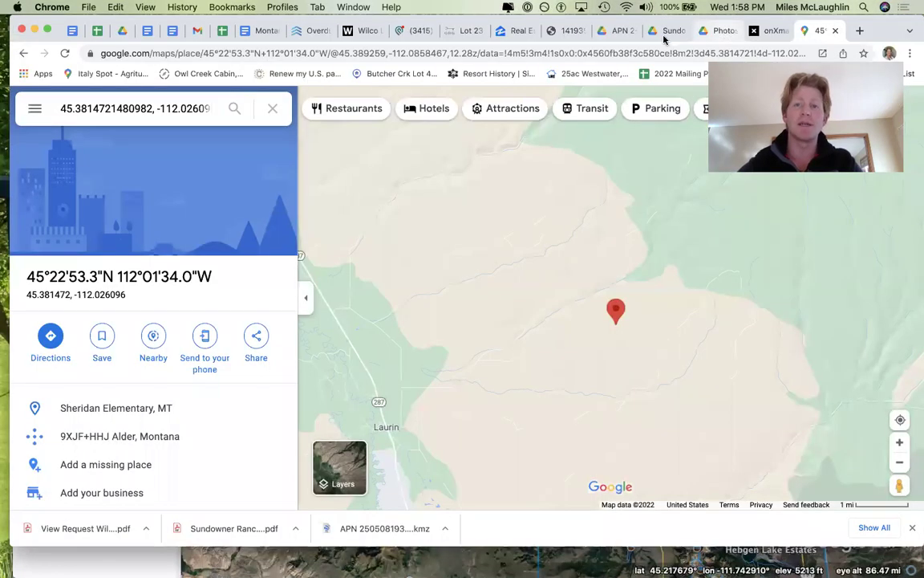
pyautogui.click(724, 32)
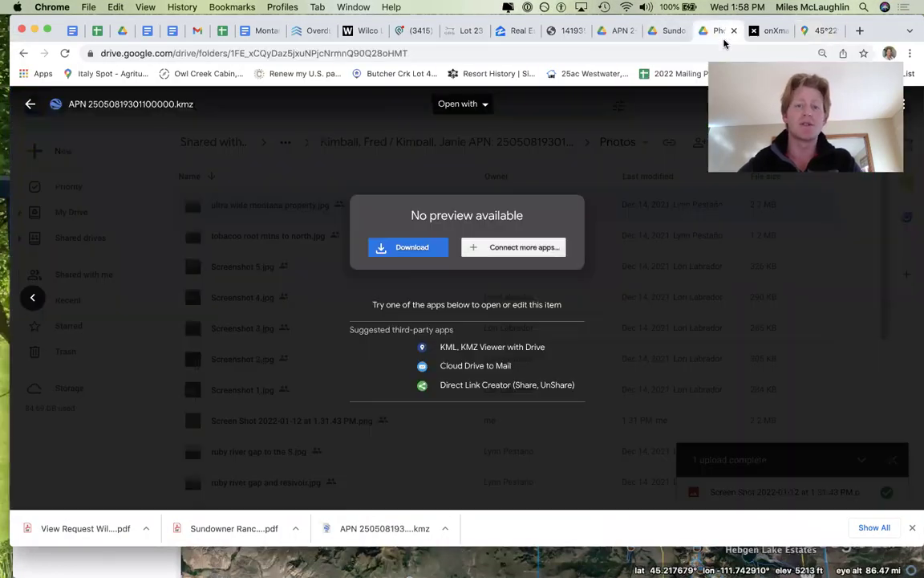
pyautogui.click(671, 30)
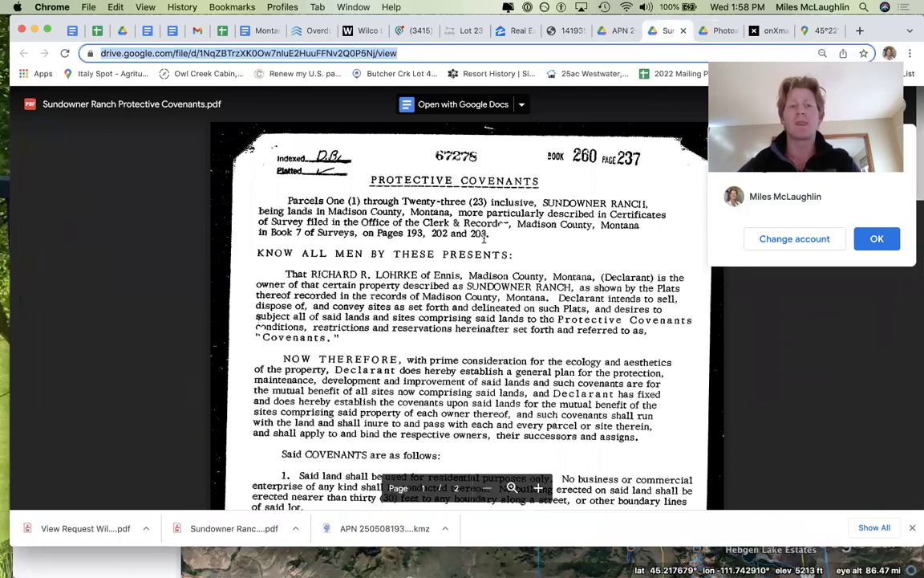
pyautogui.scroll(-1, 399, 266)
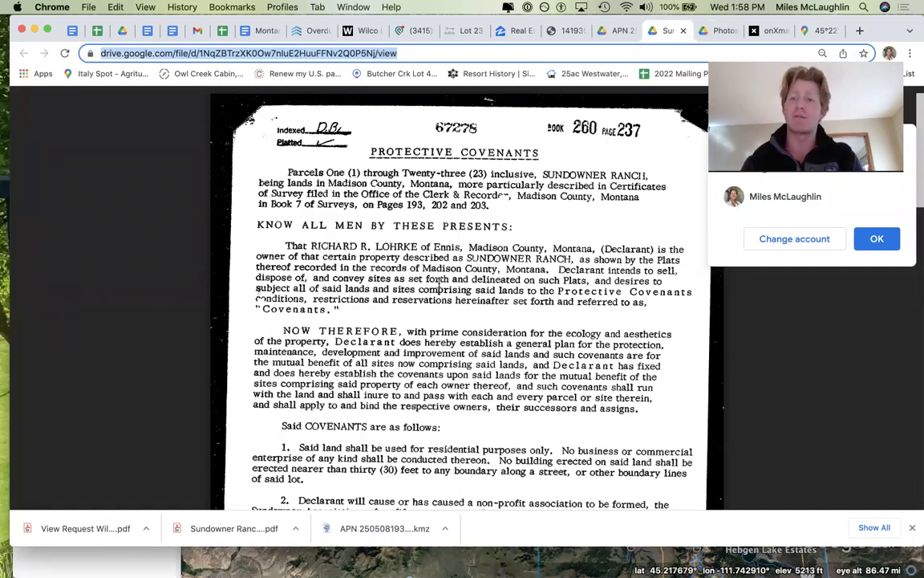
pyautogui.scroll(-3, 326, 317)
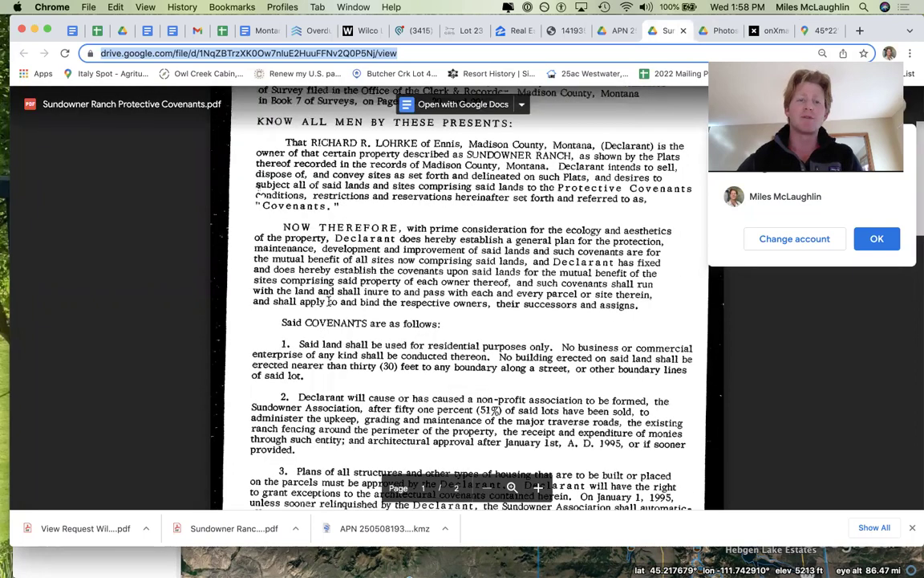
pyautogui.scroll(-4, 293, 305)
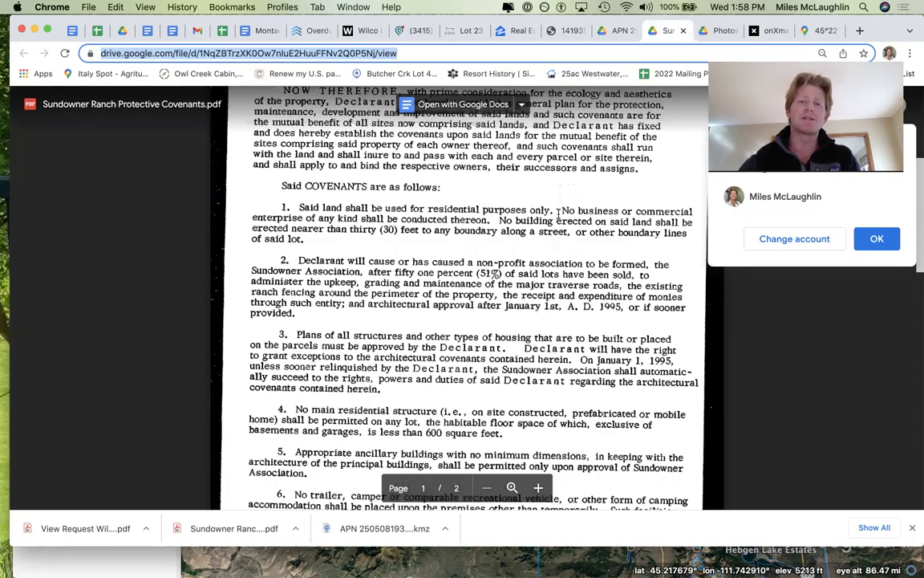
pyautogui.scroll(-3, 513, 281)
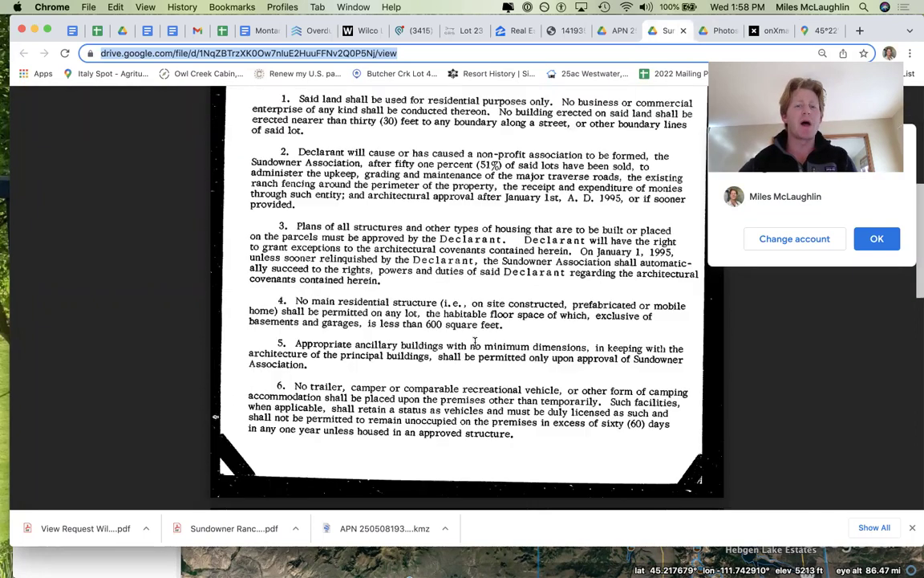
pyautogui.scroll(-7, 471, 356)
pyautogui.scroll(-6, 474, 353)
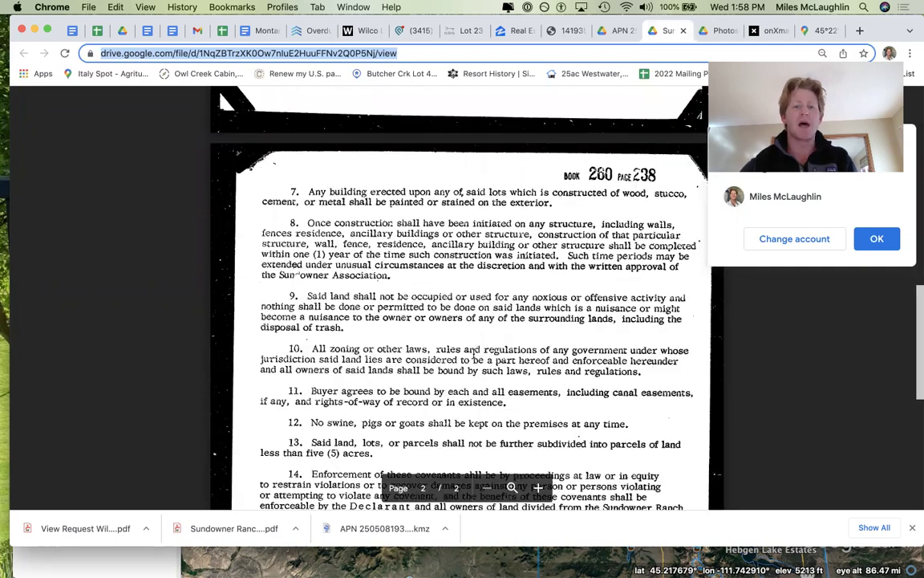
pyautogui.scroll(-1, 471, 339)
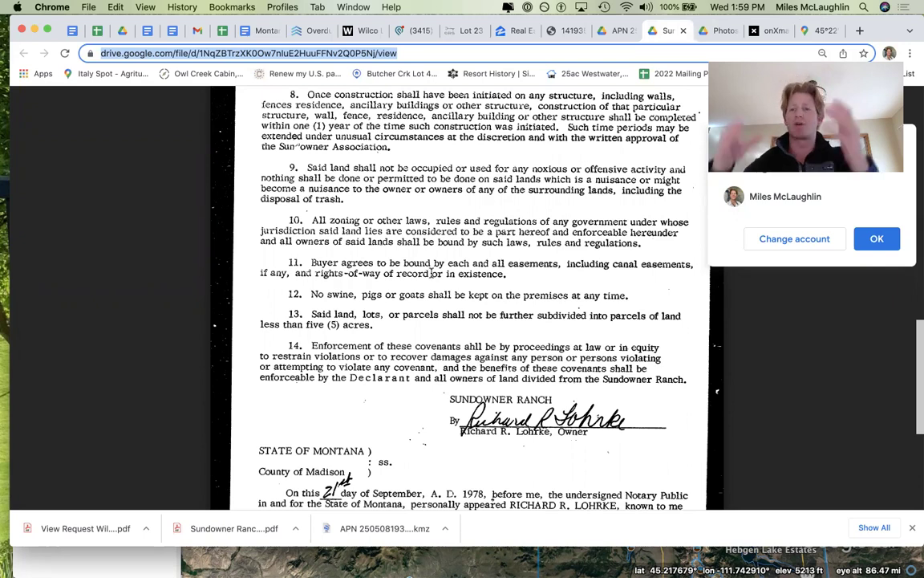
# Step: Reread both pages of the protective covenants from the opening clauses, and return to the start of the document
pyautogui.scroll(15, 432, 273)
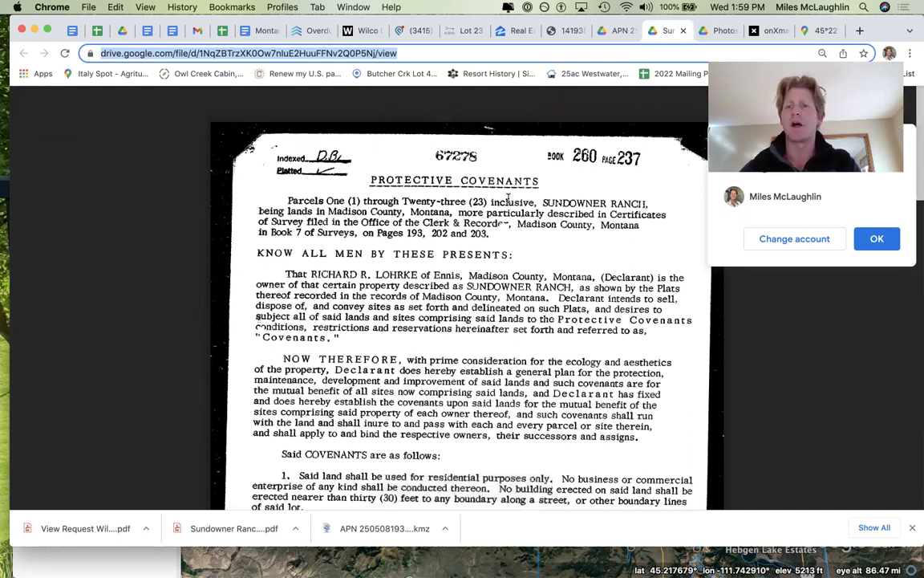
pyautogui.scroll(-3, 438, 310)
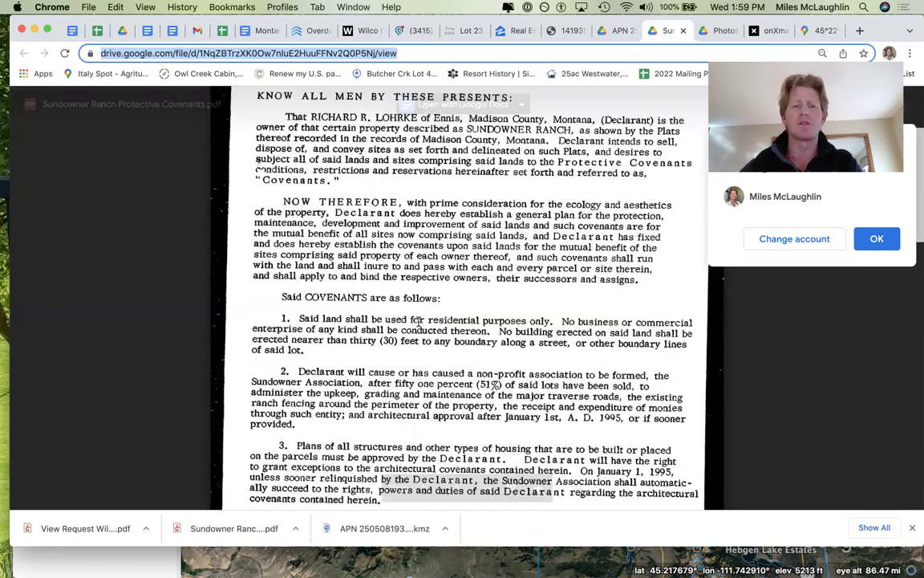
pyautogui.scroll(-10, 418, 320)
pyautogui.scroll(-2, 433, 317)
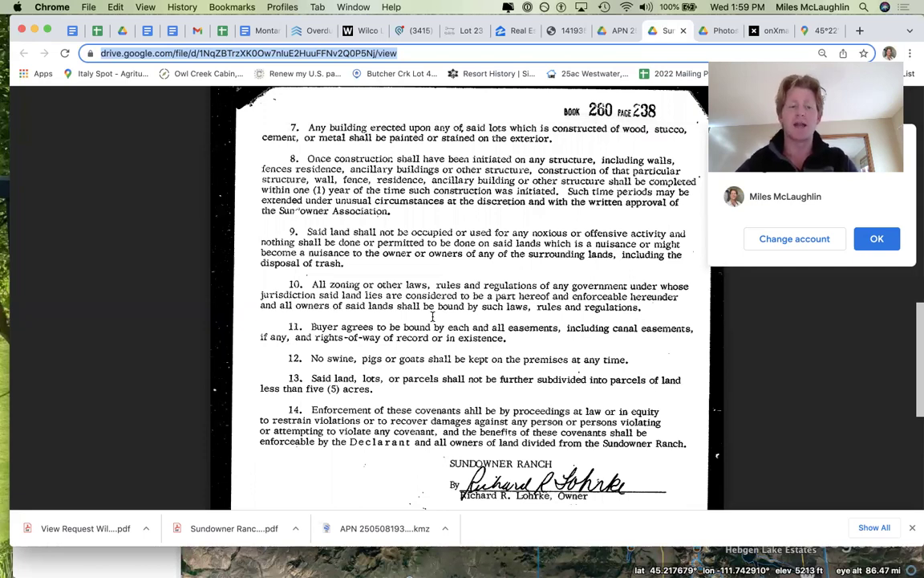
pyautogui.scroll(2, 433, 317)
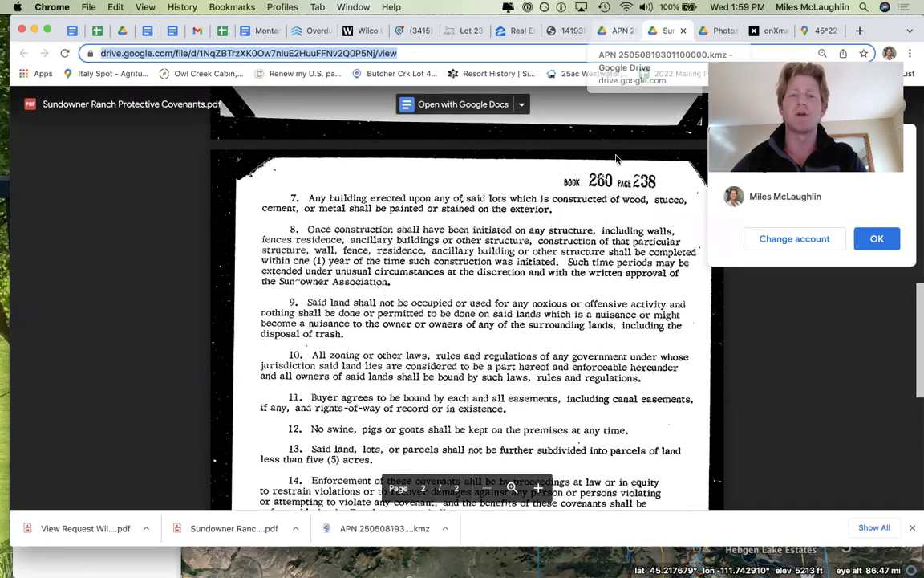
pyautogui.scroll(10, 609, 177)
pyautogui.scroll(10, 294, 173)
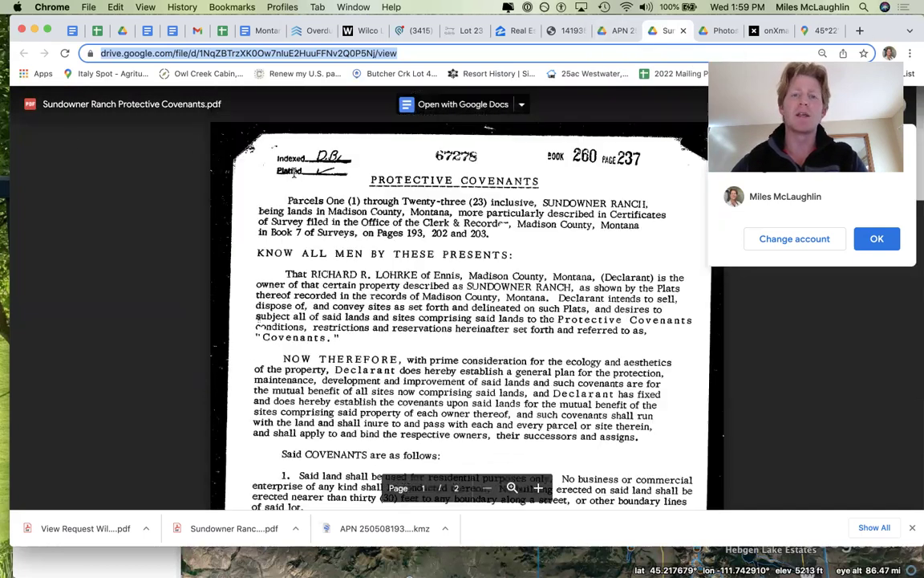
# Step: Open the Sundowner Ranch No. 4 certificate of survey and examine the private road easement crossing lots 18 to 21
pyautogui.click(612, 34)
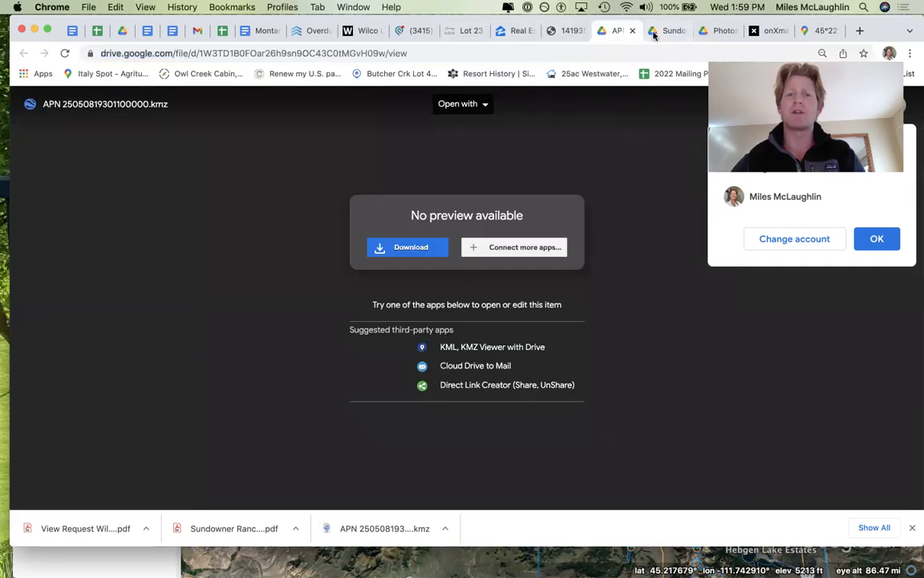
pyautogui.click(568, 31)
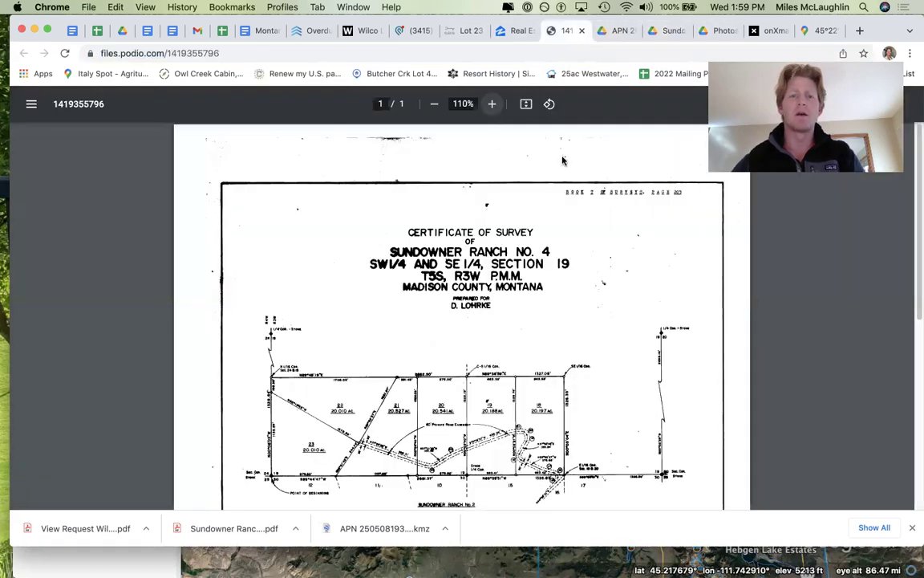
pyautogui.scroll(-4, 459, 370)
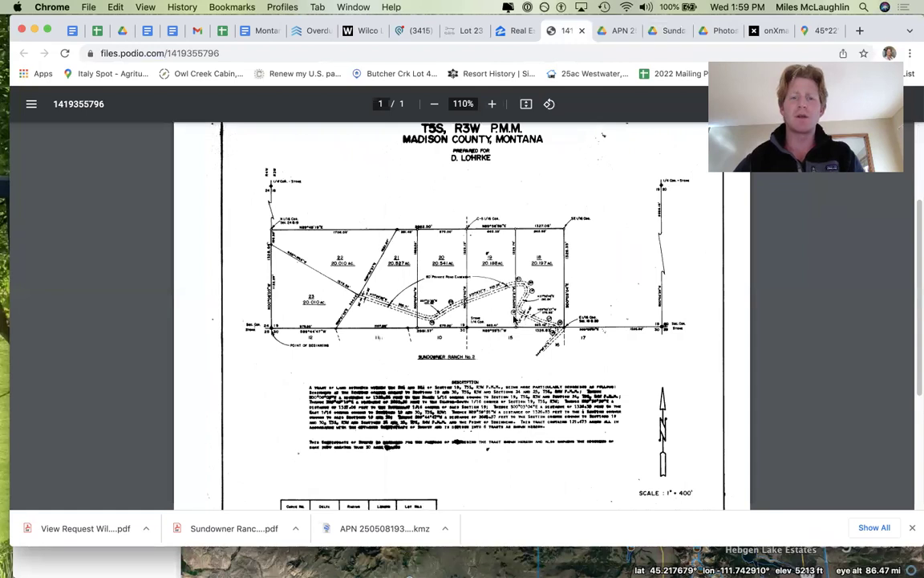
pyautogui.keyDown('ctrl'); pyautogui.scroll(5, 514, 318); pyautogui.keyUp('ctrl')
pyautogui.keyDown('ctrl'); pyautogui.scroll(5, 491, 268); pyautogui.keyUp('ctrl')
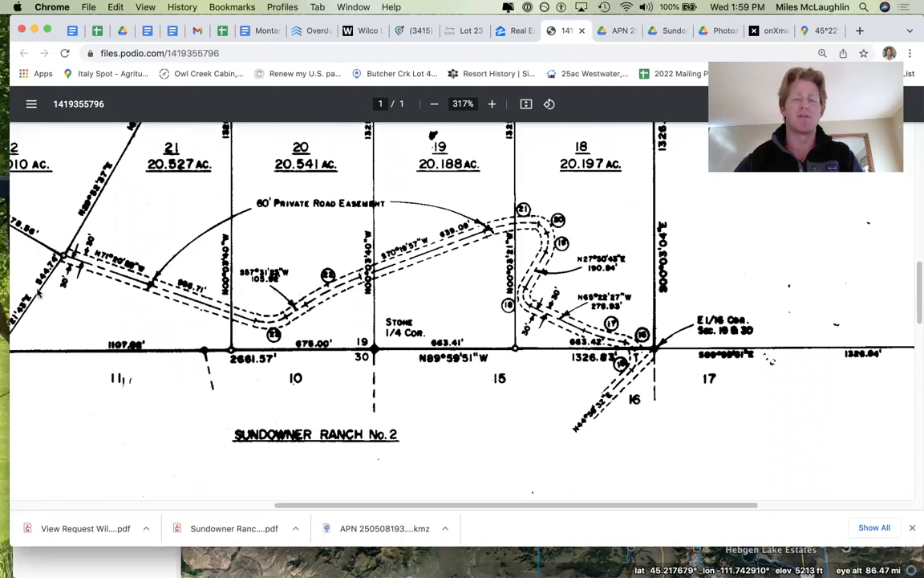
pyautogui.keyDown('ctrl'); pyautogui.scroll(-1, 38, 295); pyautogui.keyUp('ctrl')
pyautogui.keyDown('ctrl'); pyautogui.scroll(-3, 38, 295); pyautogui.keyUp('ctrl')
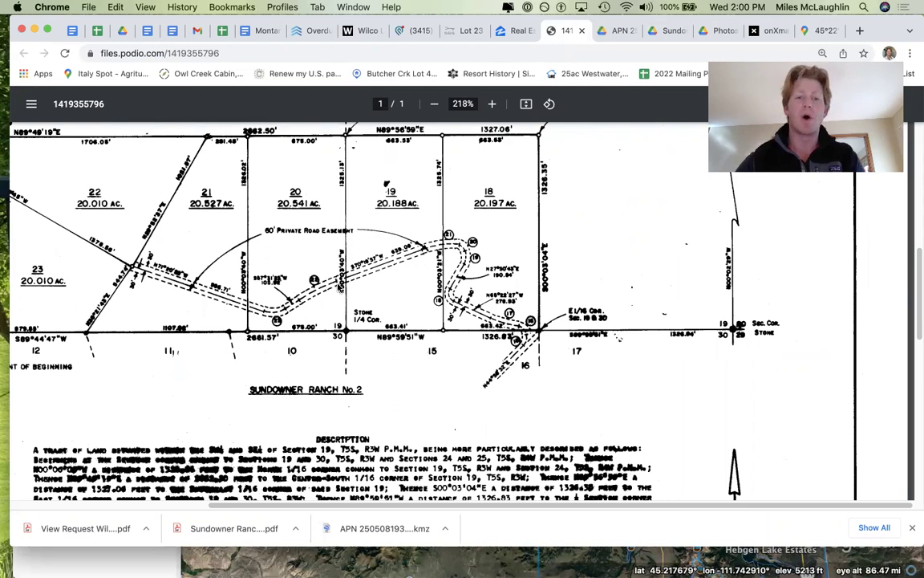
pyautogui.keyDown('ctrl'); pyautogui.scroll(-5, 482, 233); pyautogui.keyUp('ctrl')
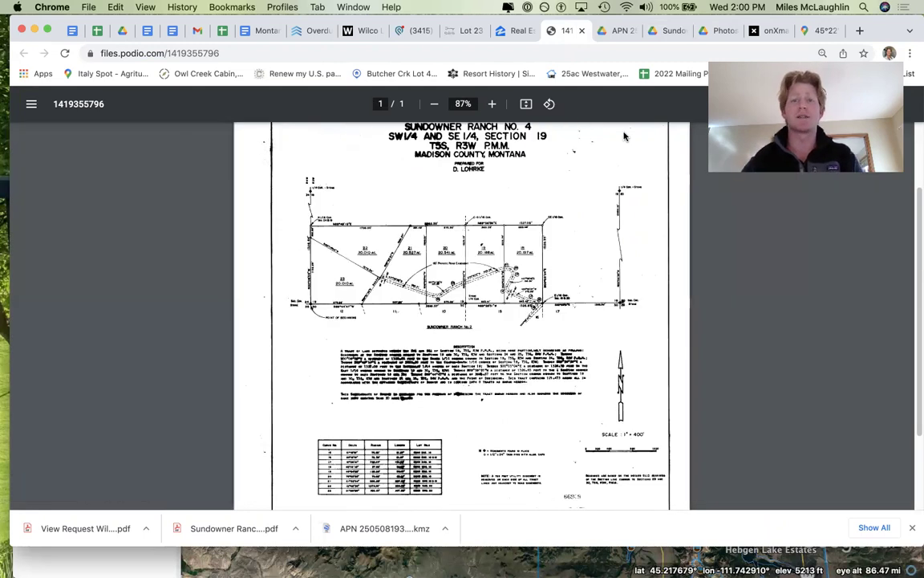
# Step: Switch to Google Earth Pro and examine the pinned parcel, its neighbours' parcel lines and the track leading to its corner
pyautogui.hotkey('ctrl', 'Up')
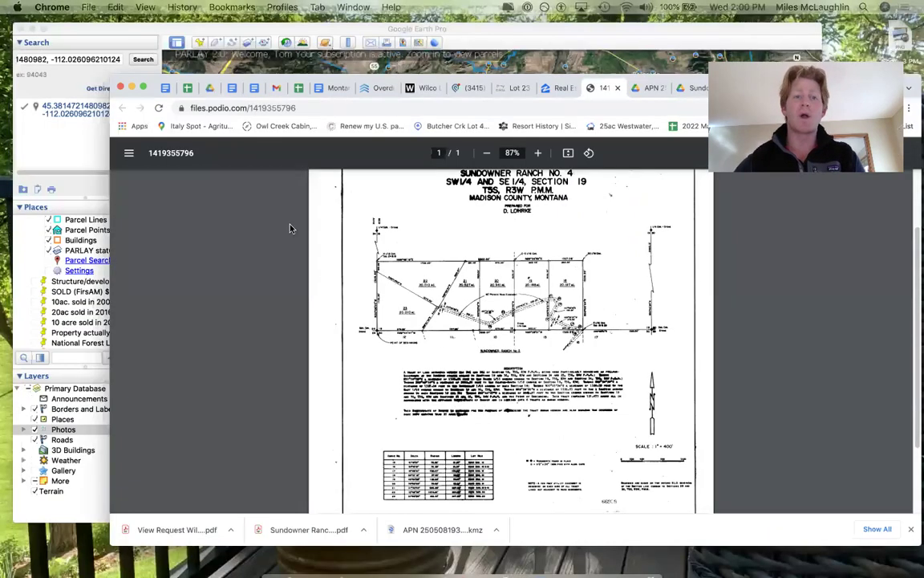
pyautogui.click(367, 197)
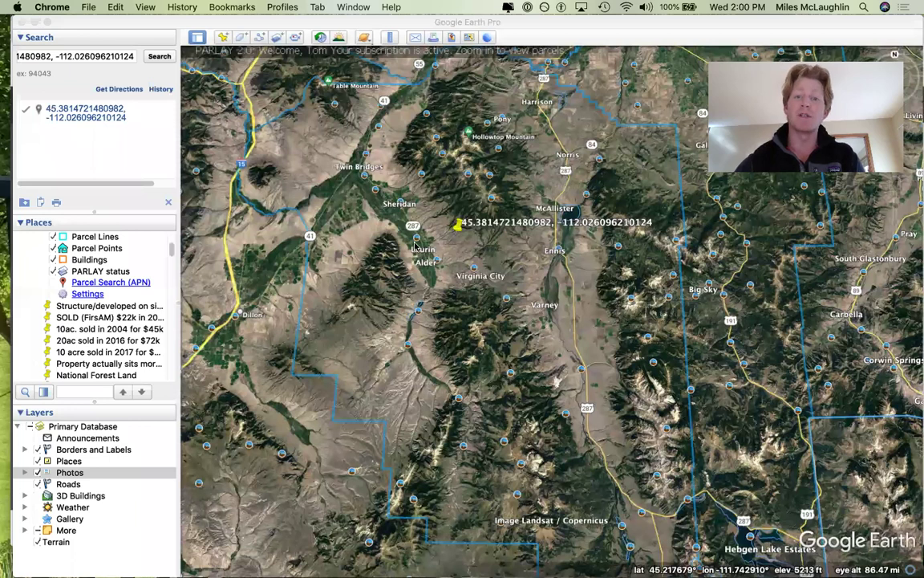
pyautogui.scroll(5, 459, 225)
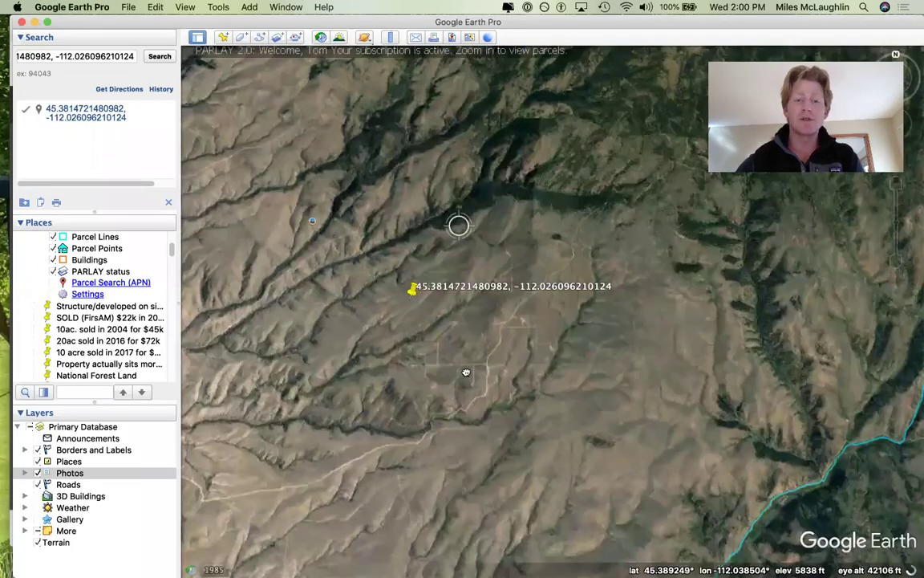
pyautogui.scroll(4, 467, 371)
pyautogui.scroll(2, 618, 387)
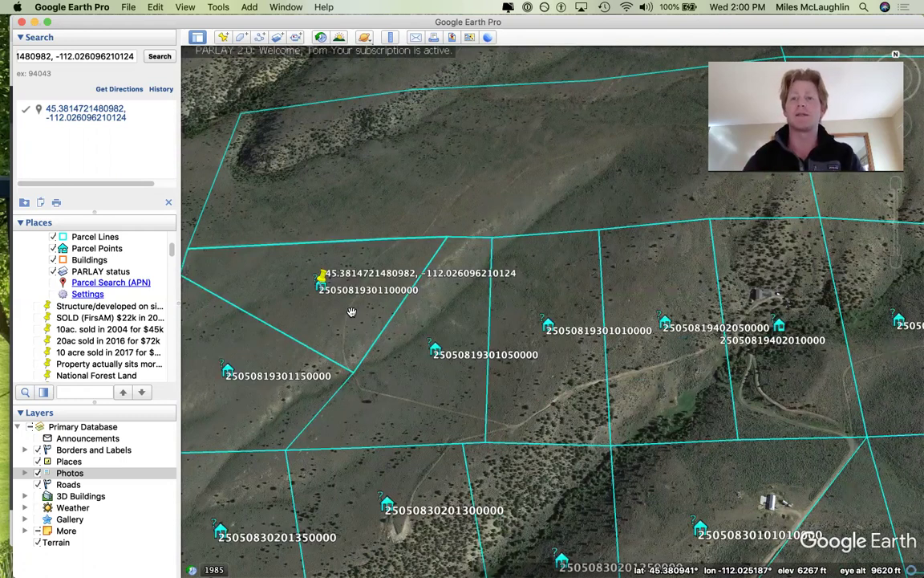
# Step: Switch to Chrome and view the Lot 23 Sundowner Ranch listing's access map and its price and acreage overview
pyautogui.hotkey('ctrl', 'Up')
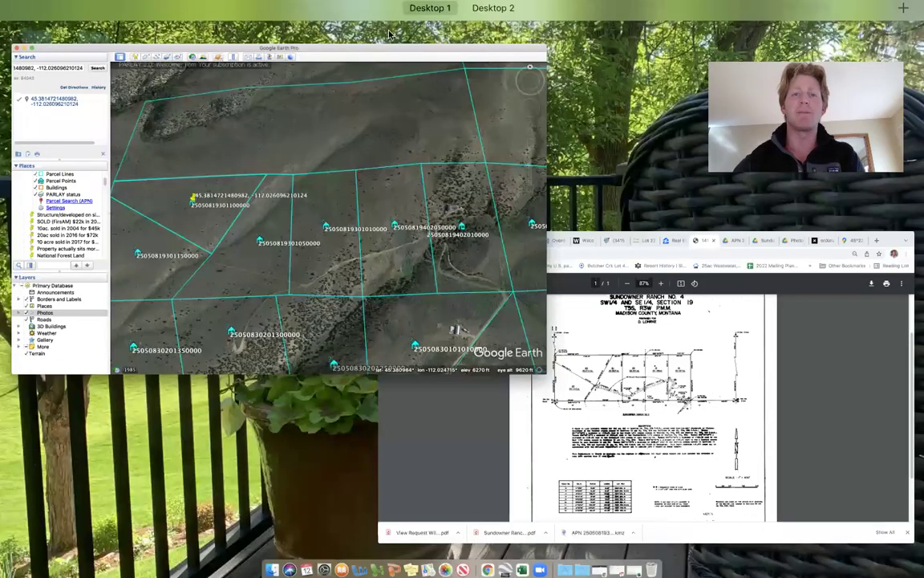
pyautogui.click(584, 373)
pyautogui.click(467, 31)
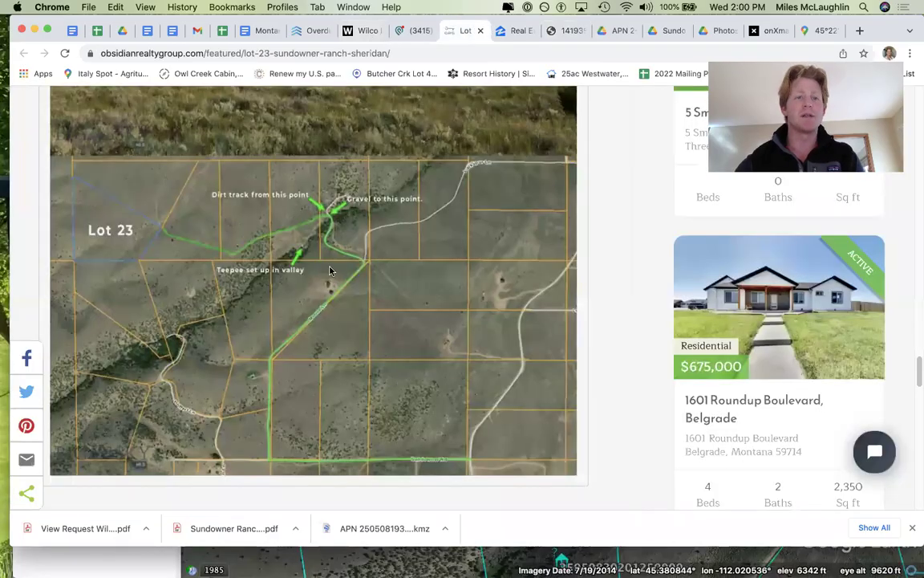
pyautogui.scroll(15, 346, 284)
pyautogui.scroll(-5, 566, 282)
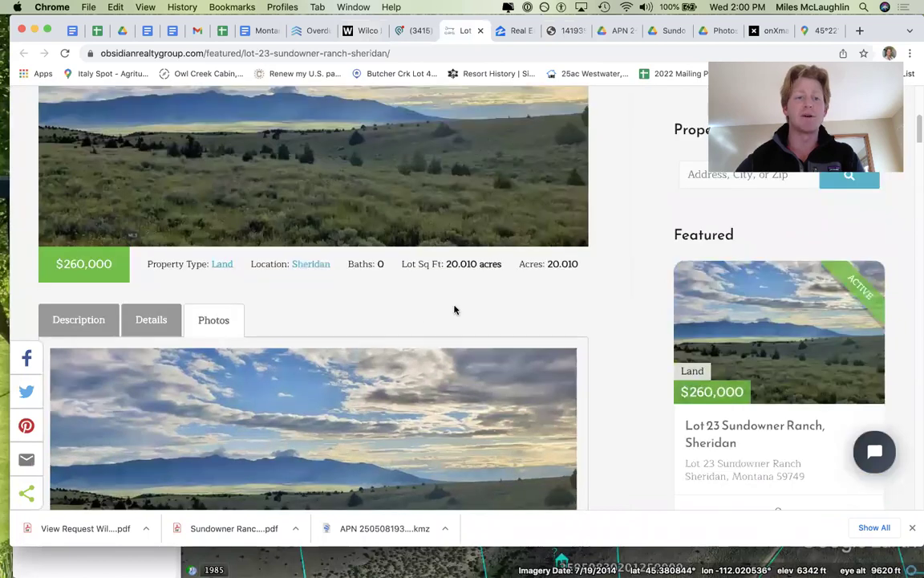
# Step: Return to the heading and main photo of the Lot 23 Sundowner Ranch listing
pyautogui.scroll(4, 128, 337)
pyautogui.scroll(-1, 105, 401)
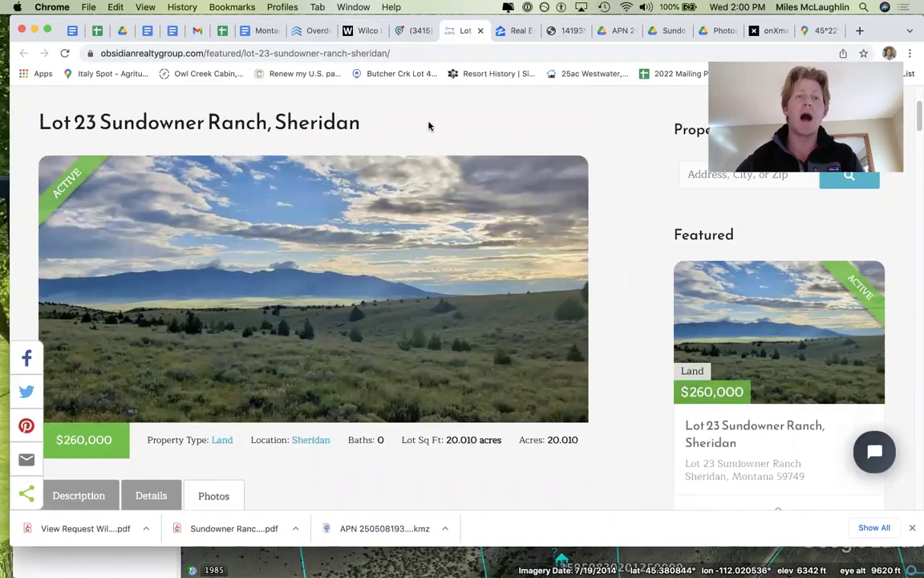
pyautogui.press('super+m')
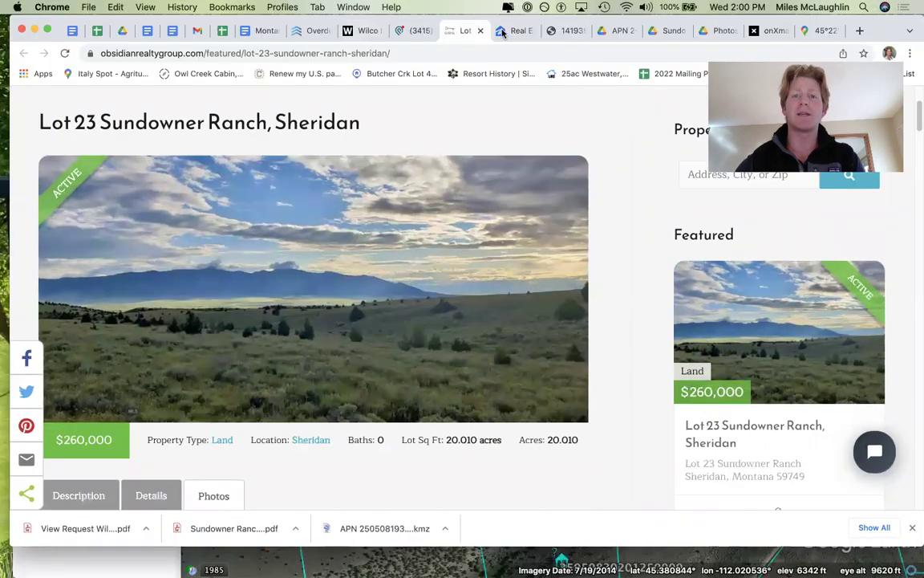
# Step: Open the $289K land listing near Sheridan from the Zillow map, view its photos, and return to the map results
pyautogui.hotkey('ctrl', 'Tab')
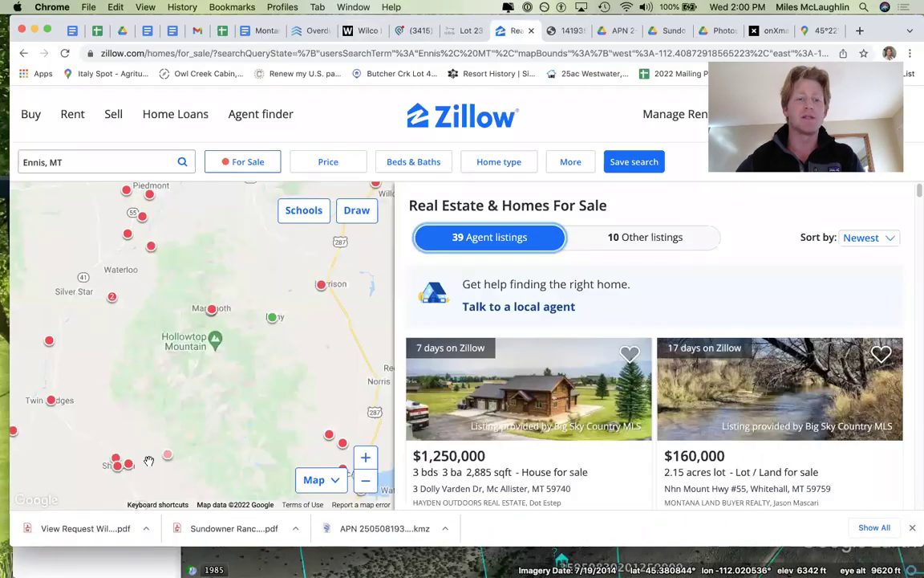
pyautogui.click(146, 425)
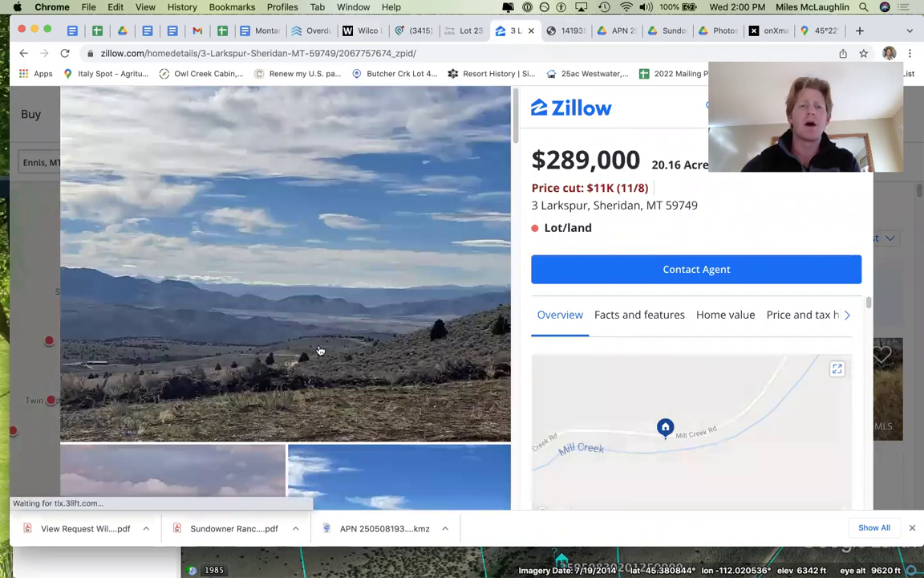
pyautogui.scroll(-10, 320, 351)
pyautogui.scroll(-4, 319, 351)
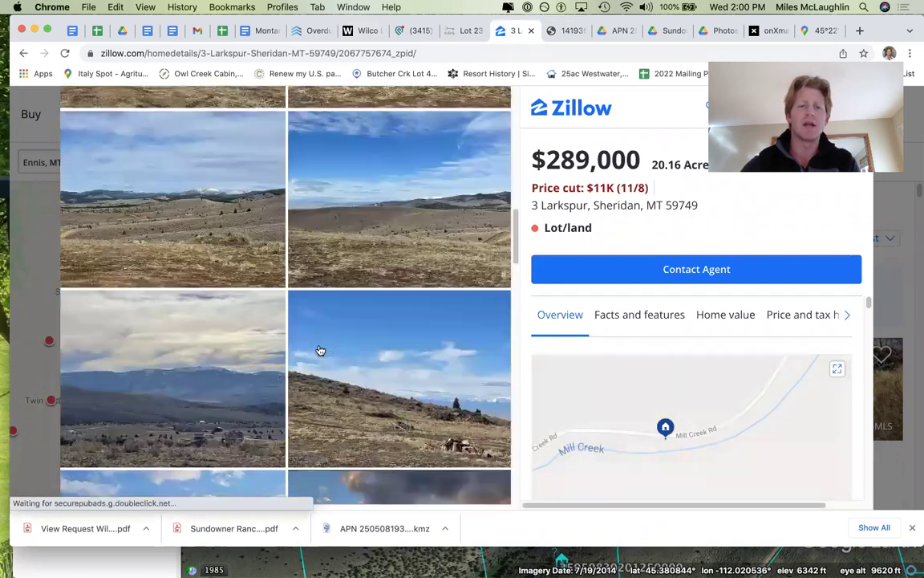
pyautogui.scroll(-5, 319, 351)
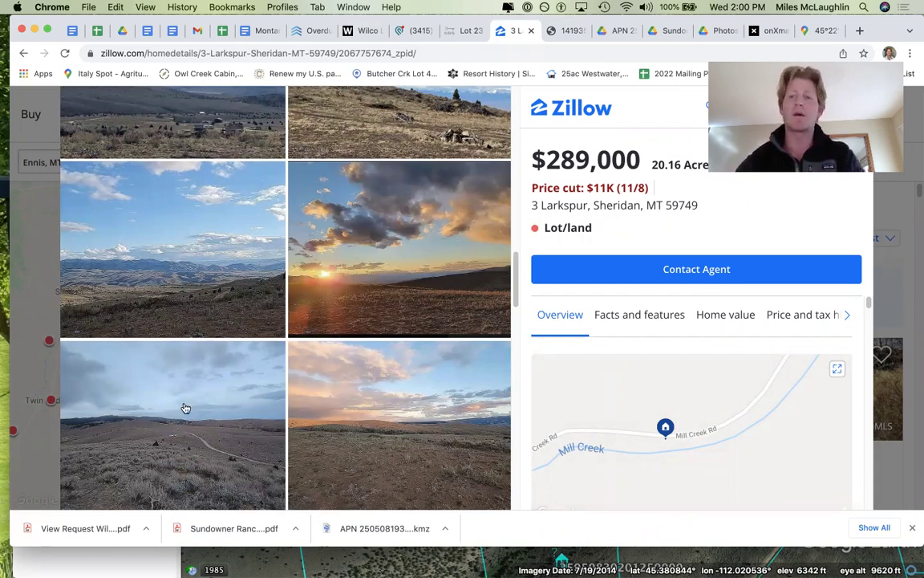
pyautogui.press('Escape')
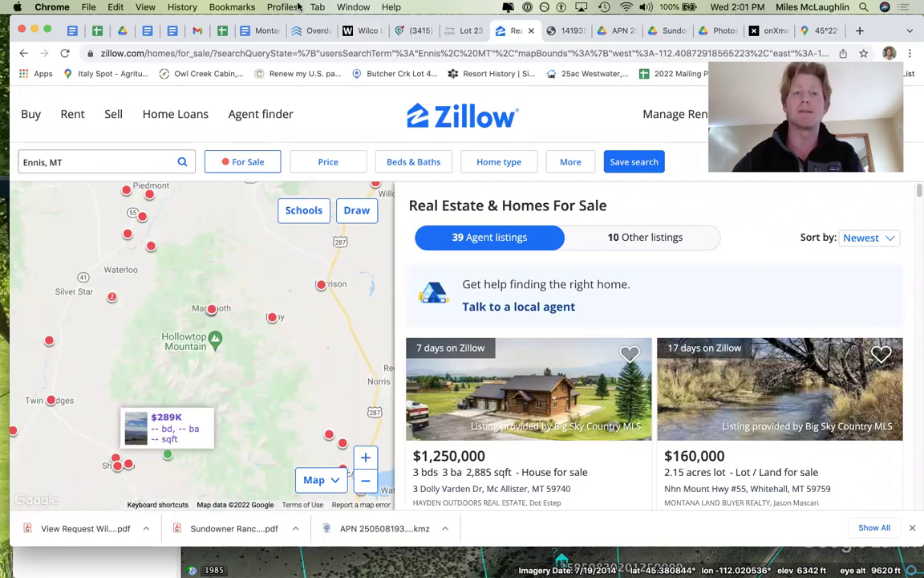
# Step: Browse the new properties on the Wilco Land home page and return to the start of the page
pyautogui.click(361, 36)
pyautogui.scroll(-10, 476, 343)
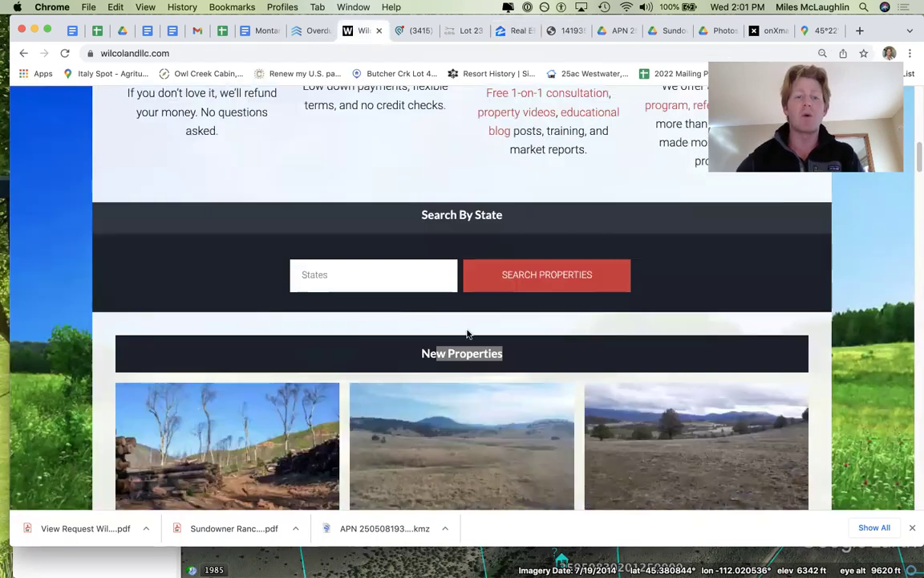
pyautogui.scroll(-15, 491, 329)
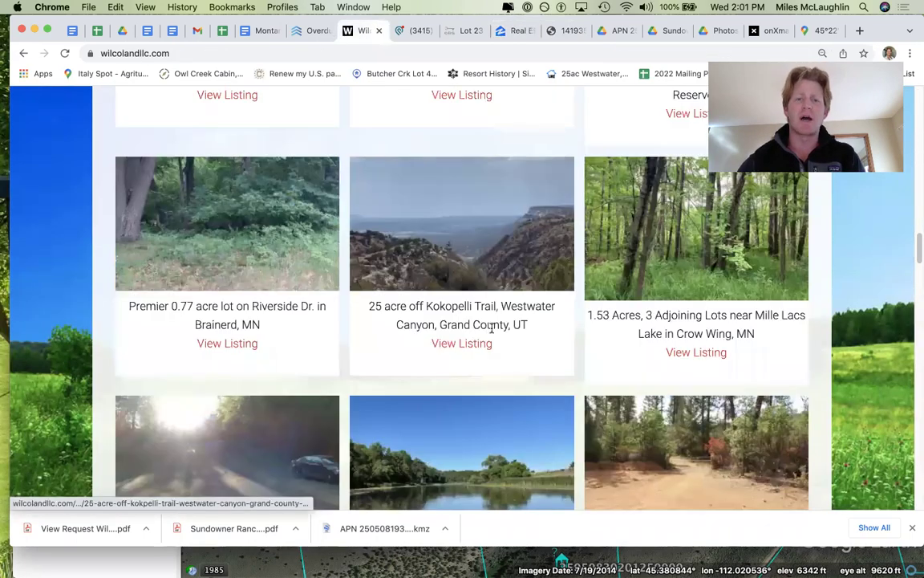
pyautogui.scroll(20, 474, 305)
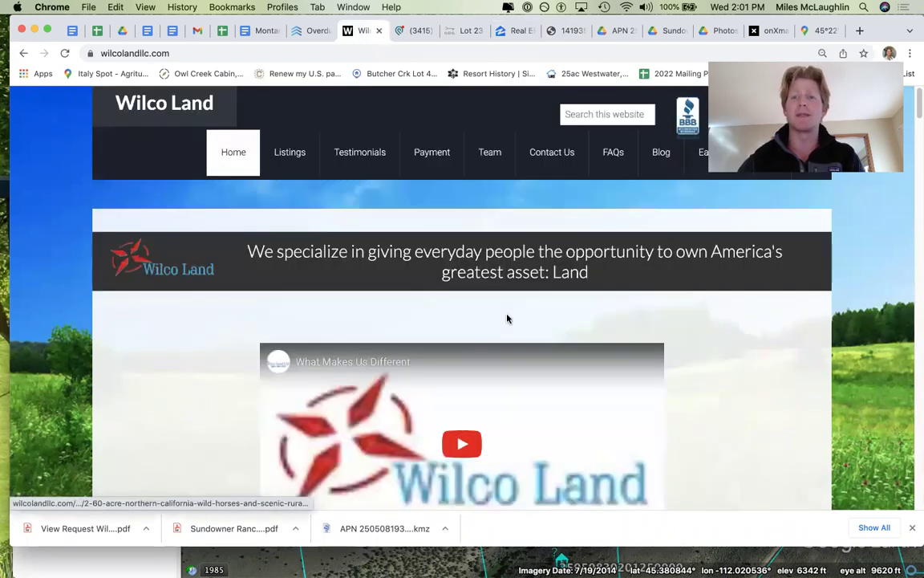
pyautogui.scroll(1, 552, 276)
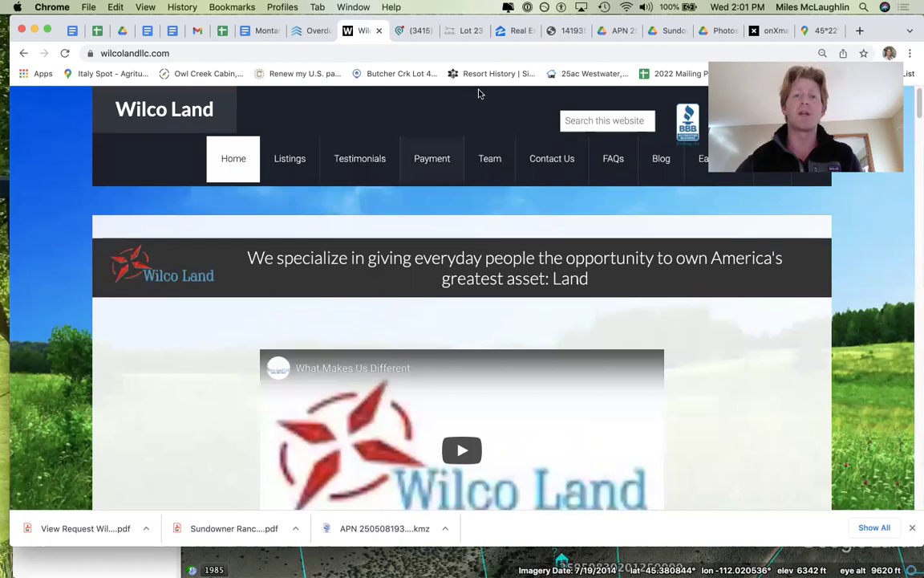
# Step: Search the onX hunt map for the parcel's Google Maps coordinates, 45.3814721480982, -112.026096210124
pyautogui.click(759, 32)
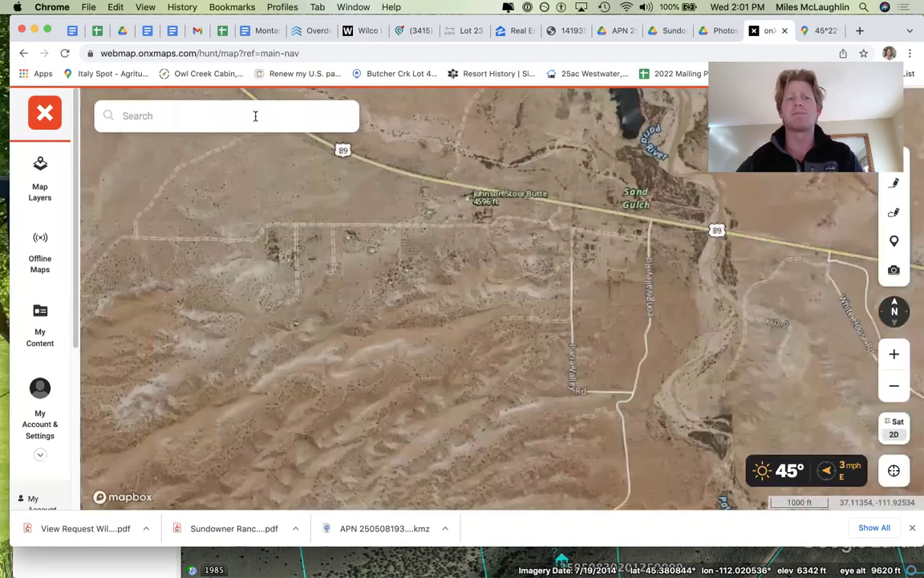
pyautogui.click(822, 32)
pyautogui.click(151, 112)
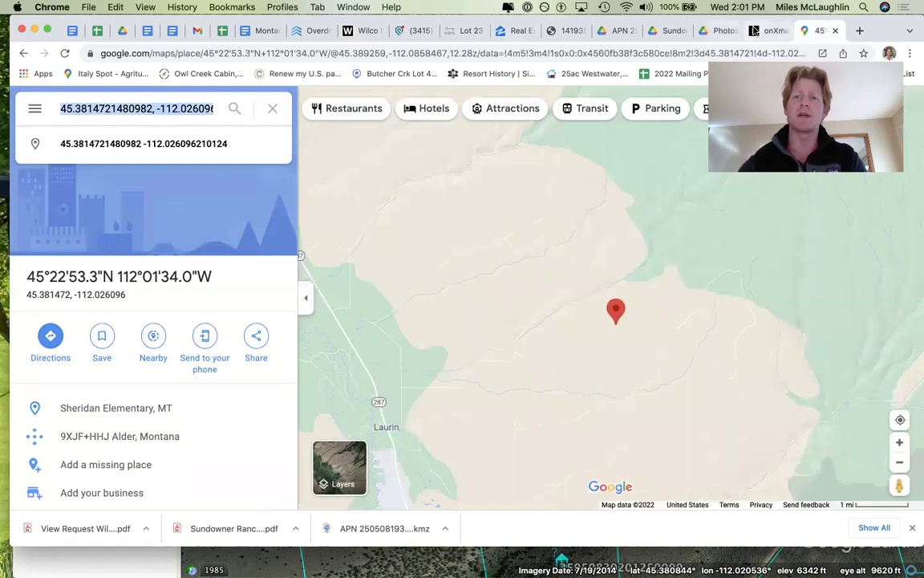
pyautogui.click(768, 30)
pyautogui.click(156, 118)
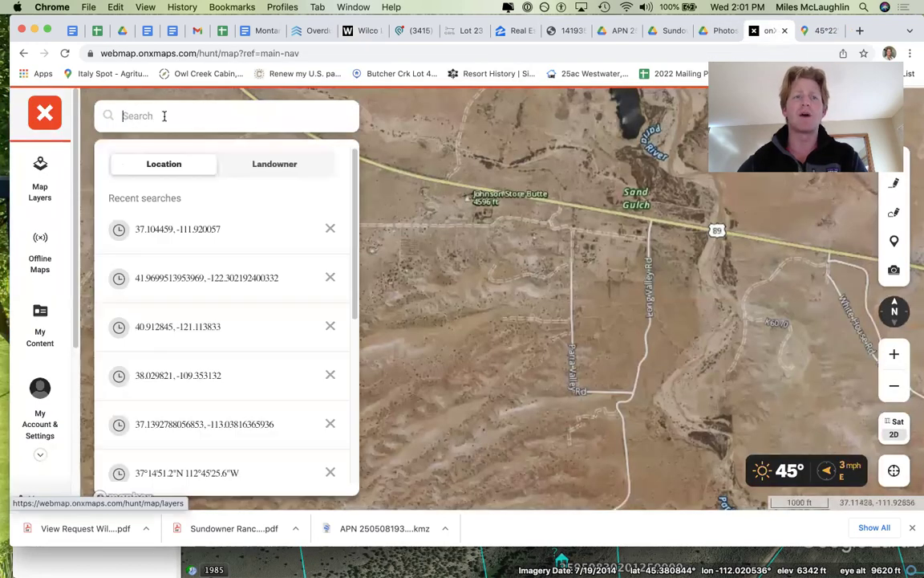
pyautogui.write('45.3814721480982, -112.026096210124')
pyautogui.click(213, 223)
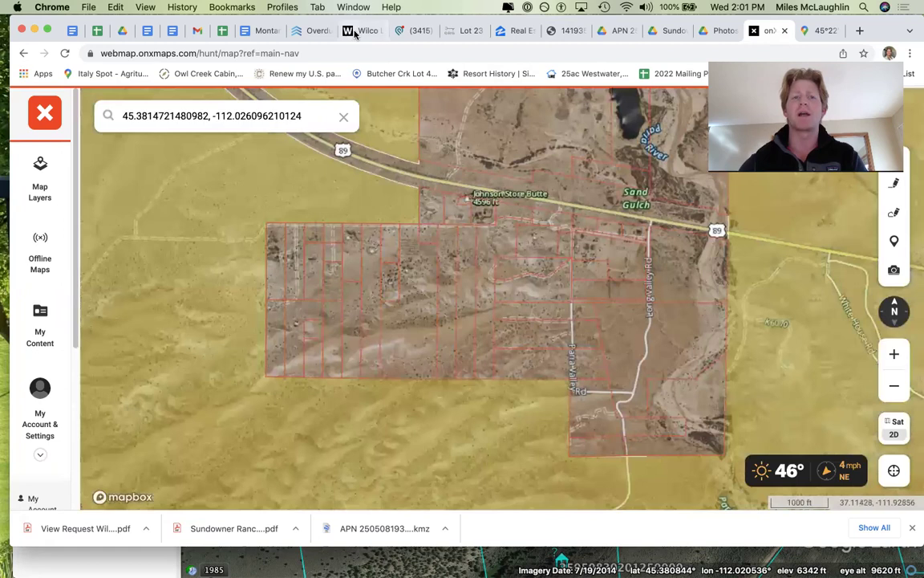
# Step: Open the blog page of the Wilco Land website
pyautogui.click(357, 31)
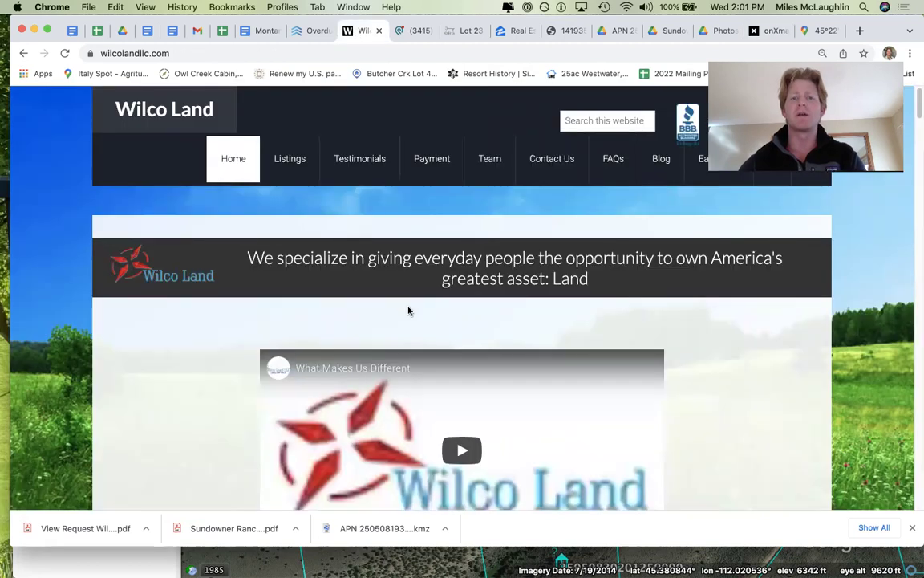
pyautogui.click(655, 161)
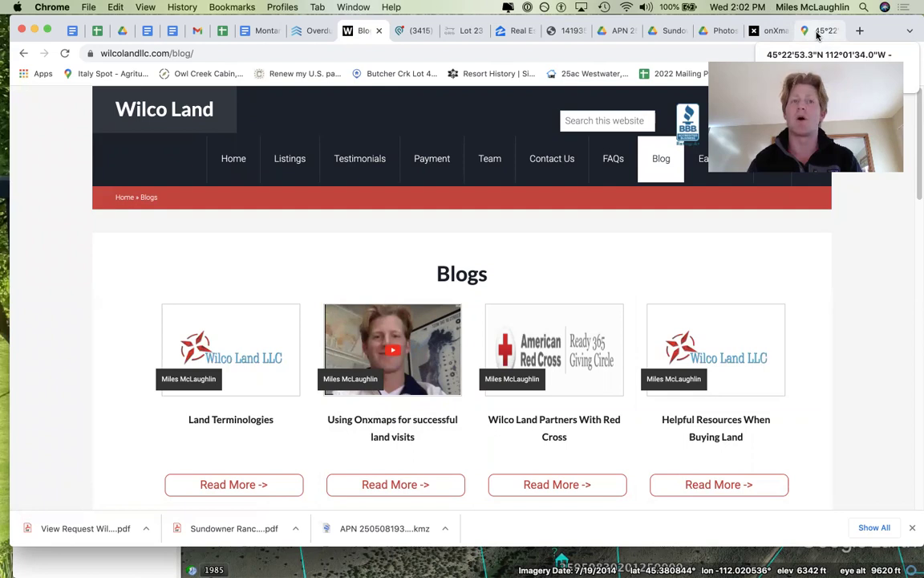
# Step: Browse the parcel's lot dimension images and landscape photos in the Google Drive folder, and return to the Wilco Land blog
pyautogui.click(666, 30)
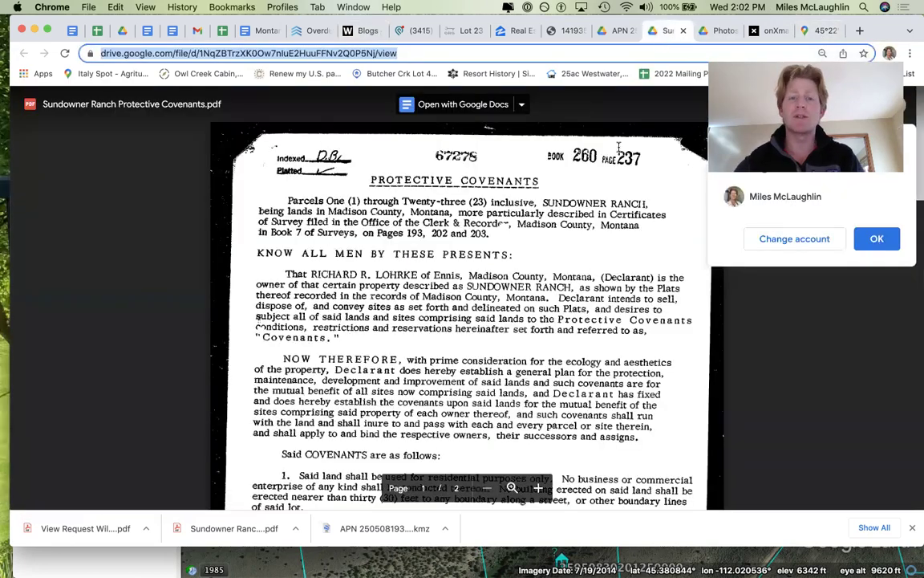
pyautogui.click(716, 32)
pyautogui.press('Right')
pyautogui.press('Right')
pyautogui.press('Right')
pyautogui.press('Right')
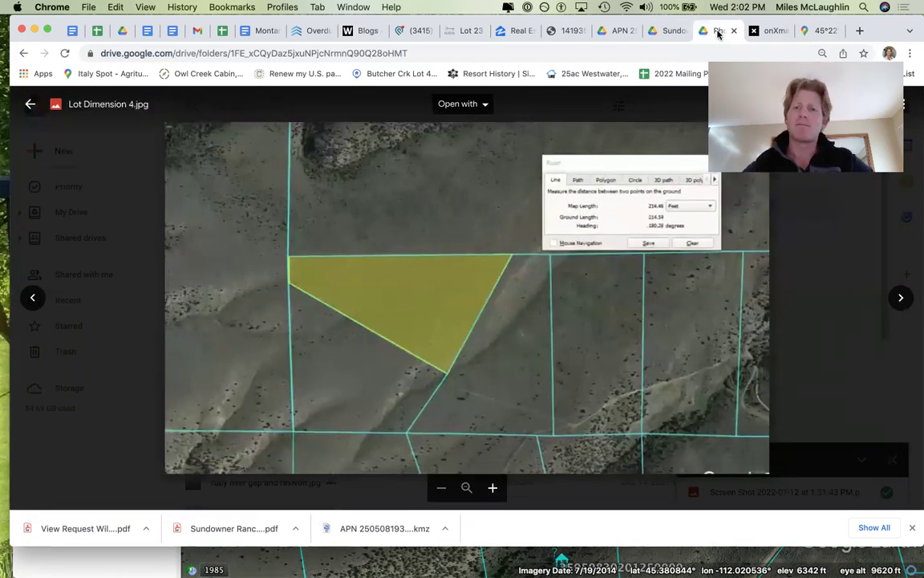
pyautogui.press('Right')
pyautogui.press('Right')
pyautogui.press('Right')
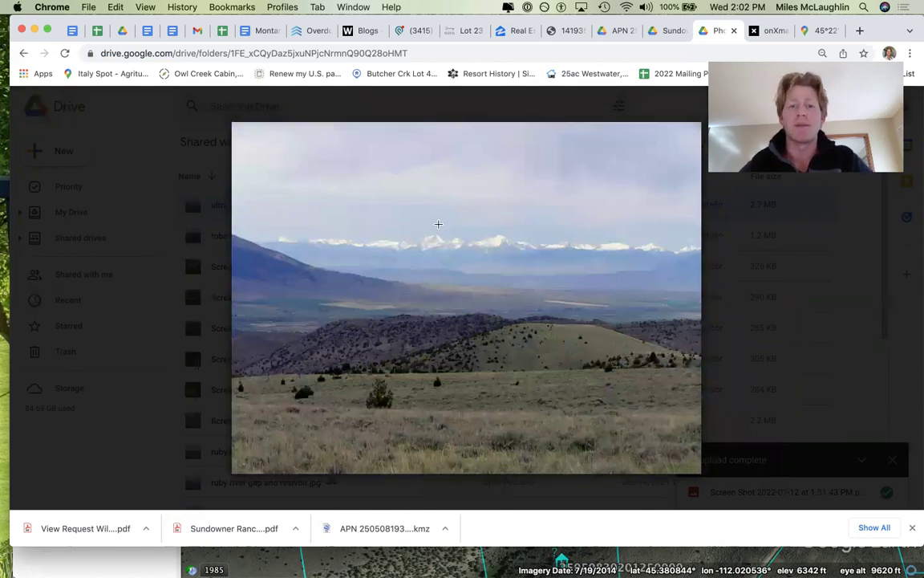
pyautogui.press('Right')
pyautogui.press('Right')
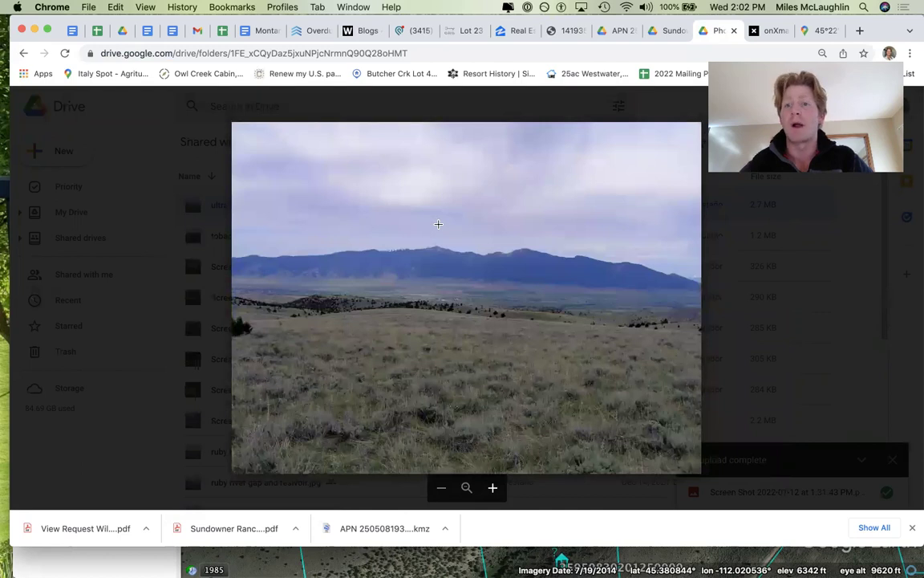
pyautogui.press('Right')
pyautogui.press('Right')
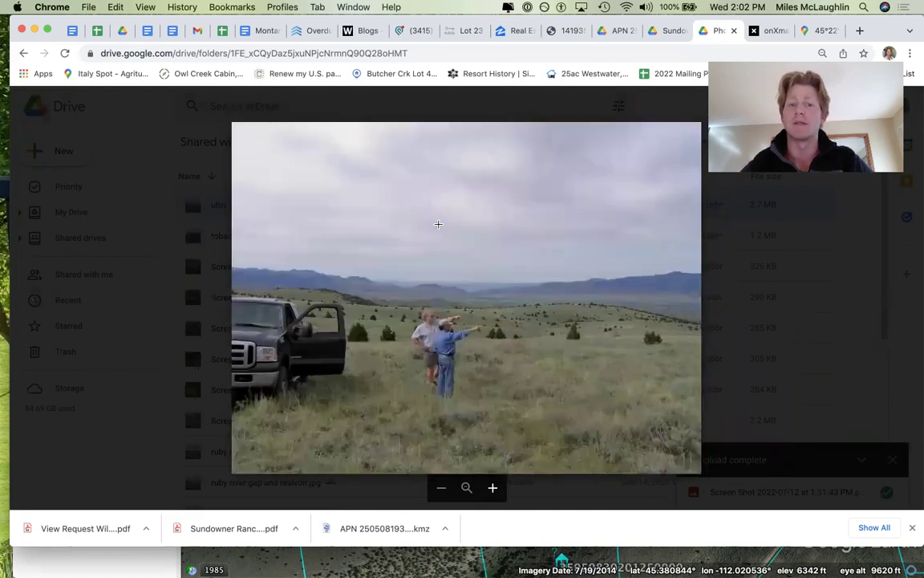
pyautogui.press('Right')
pyautogui.press('Right')
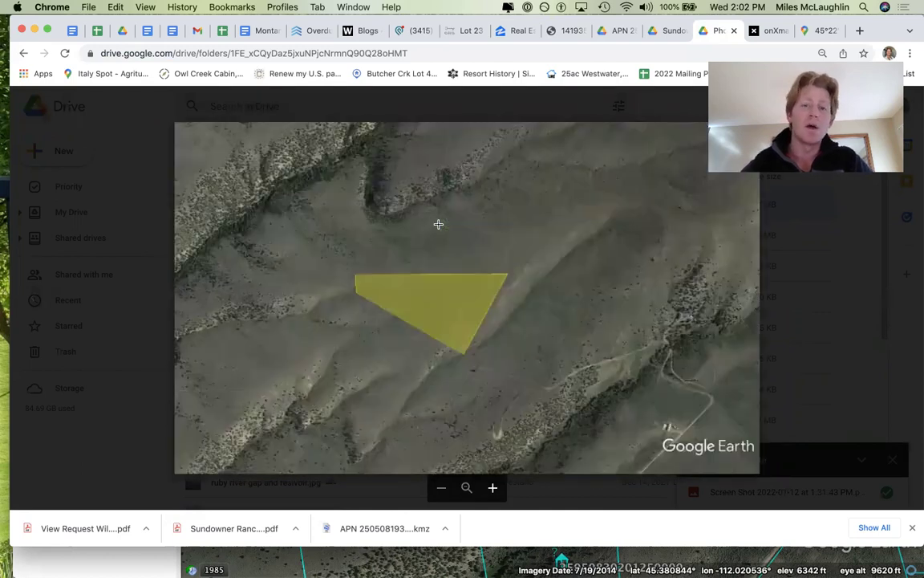
pyautogui.click(363, 31)
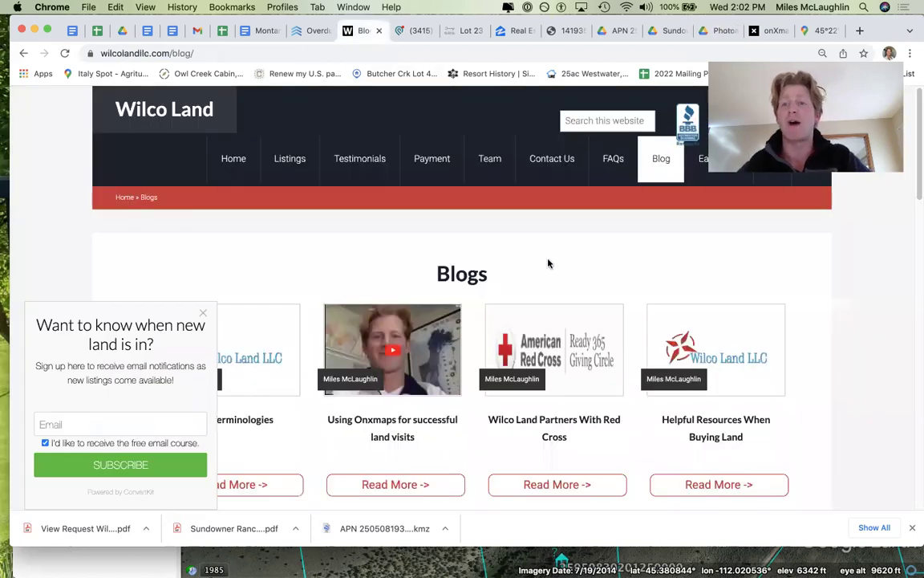